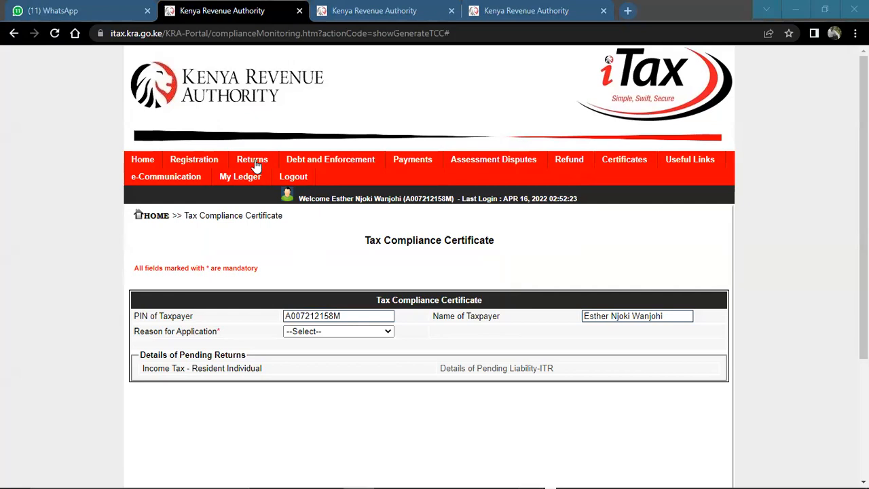
Try to file a nil return for the Income Tax - Resident Individual obligation, confirming the nil filing declaration
mouse_move(256, 166)
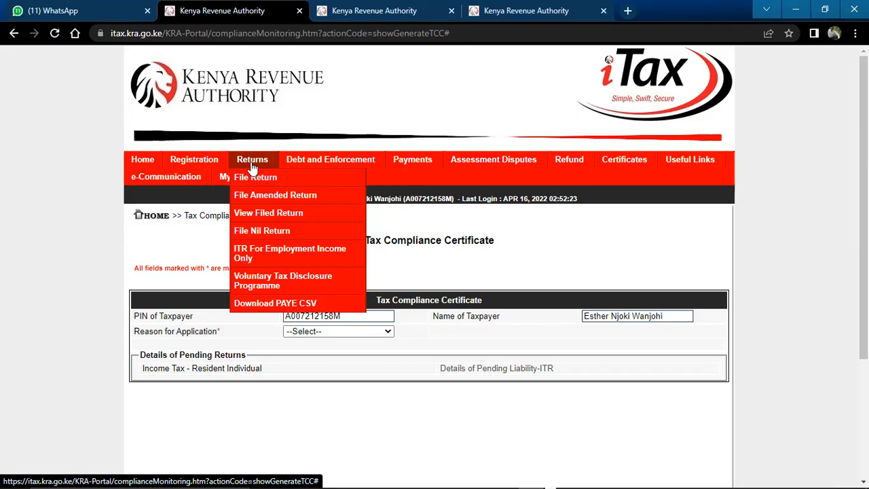
click(250, 233)
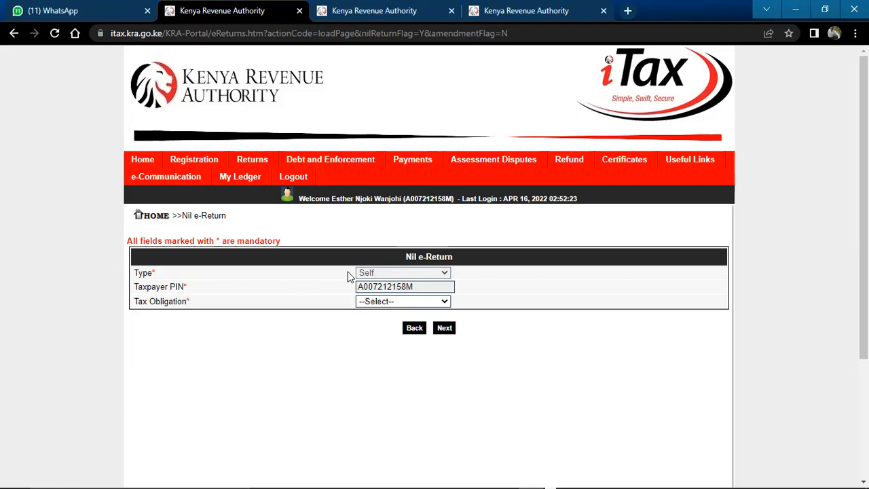
click(375, 301)
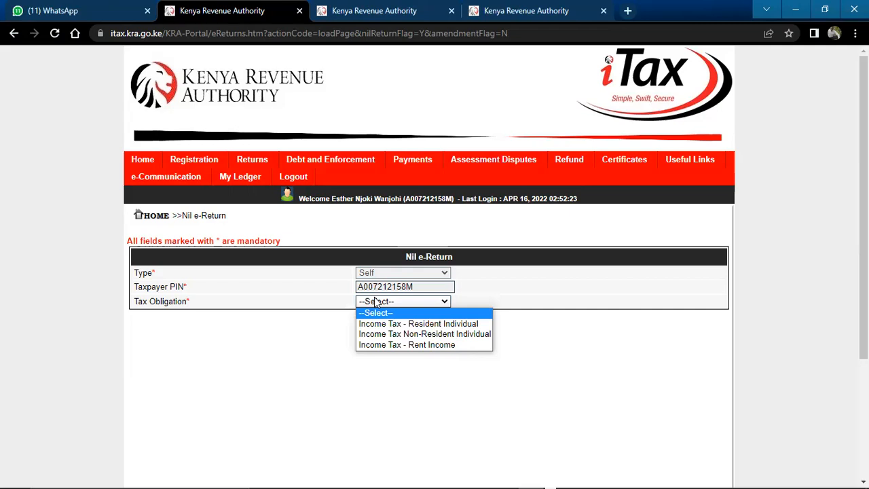
click(431, 325)
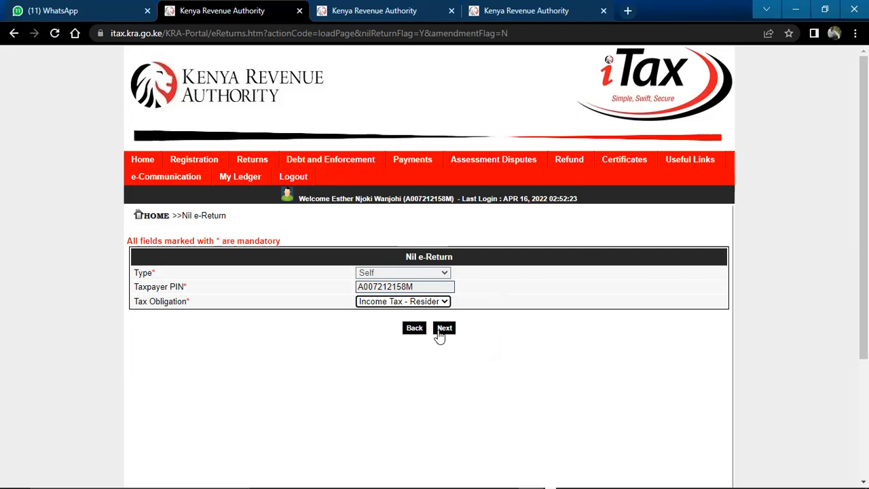
click(440, 331)
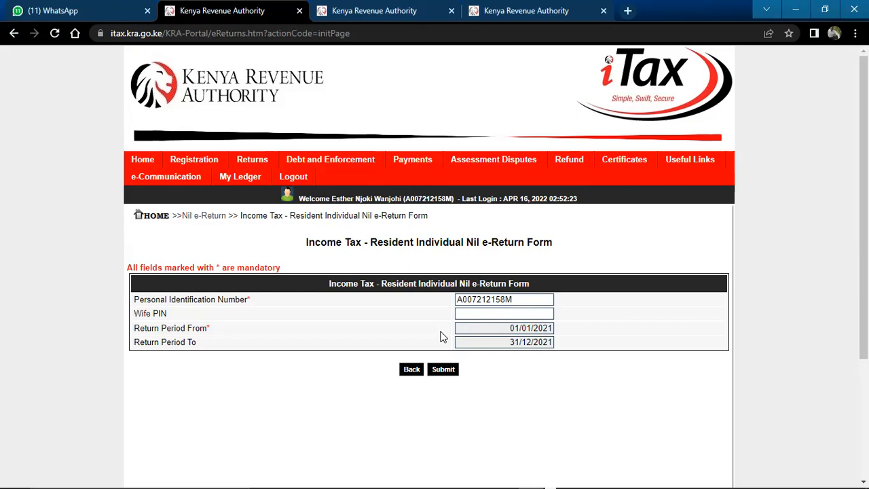
click(444, 370)
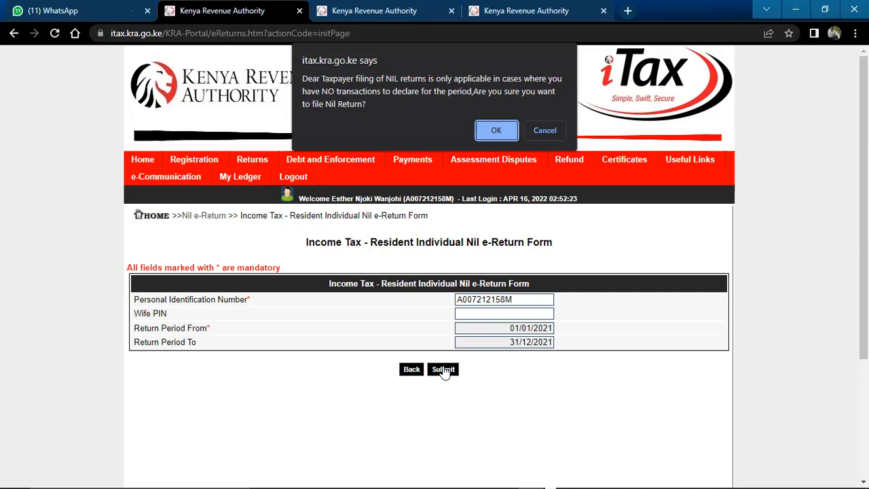
click(501, 131)
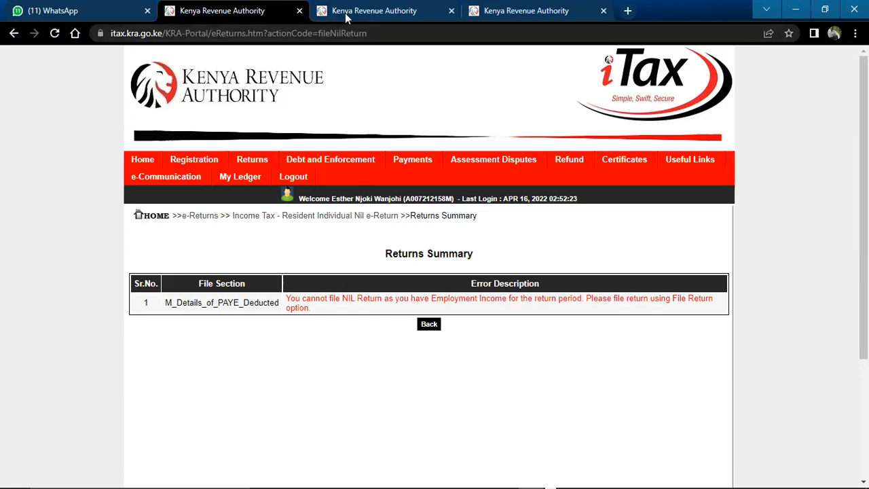
Open Gmail in a new browser tab and view the View Return.pdf attachment of the sent E-RETURN RECEIPT message
click(630, 12)
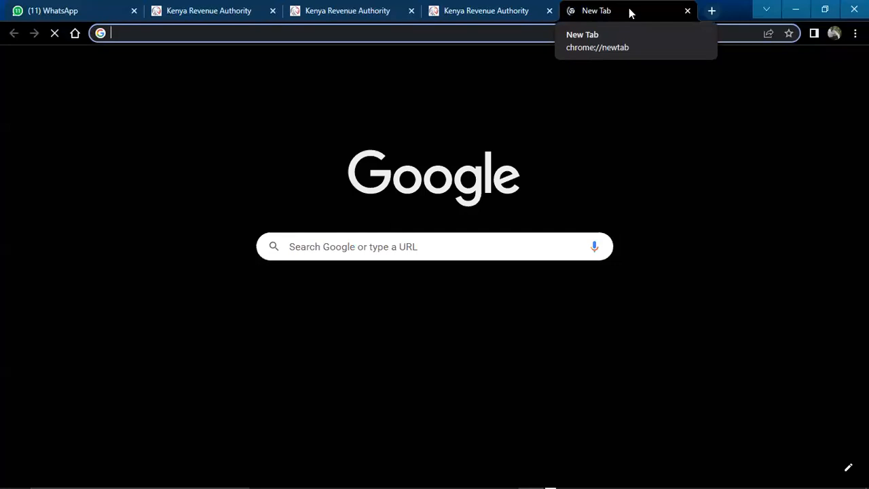
text(g)
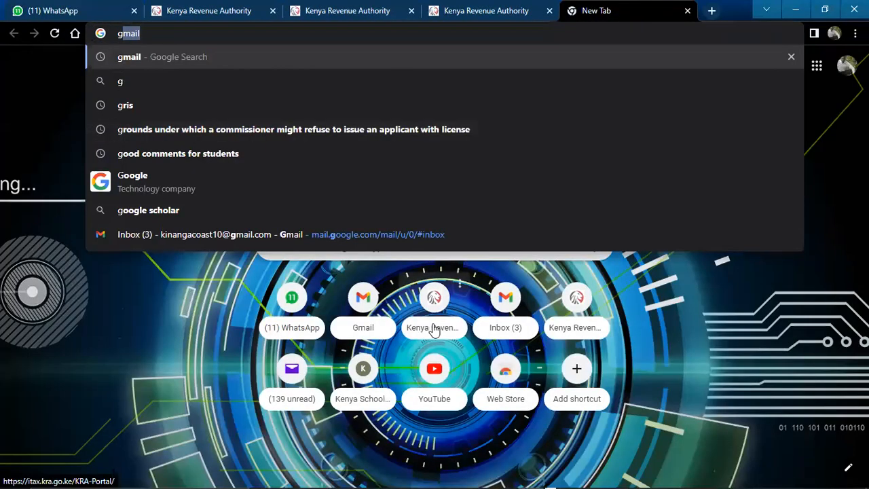
click(506, 308)
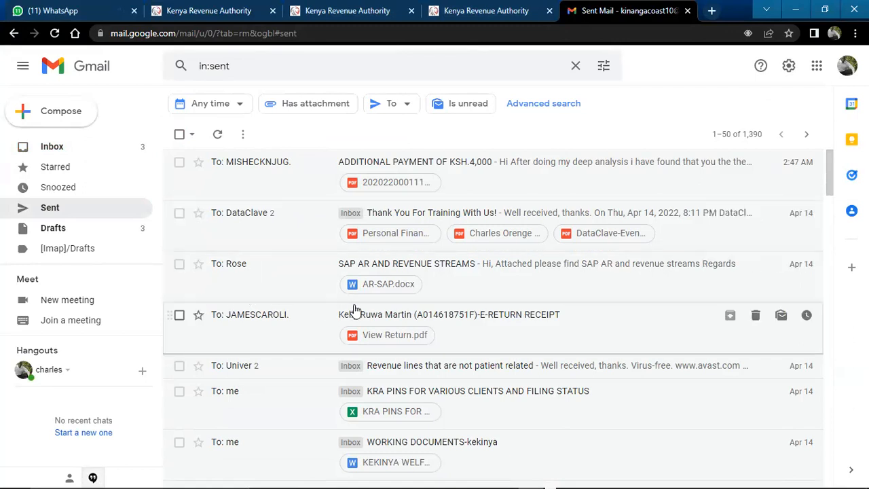
click(371, 339)
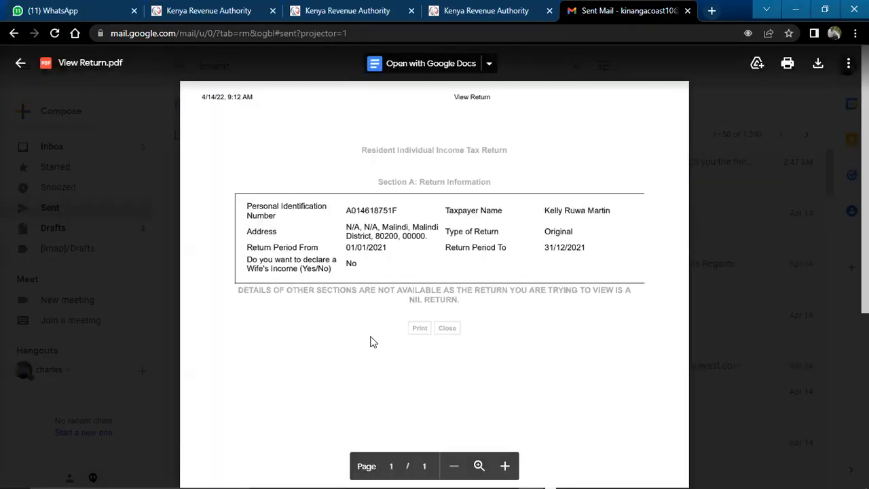
click(21, 64)
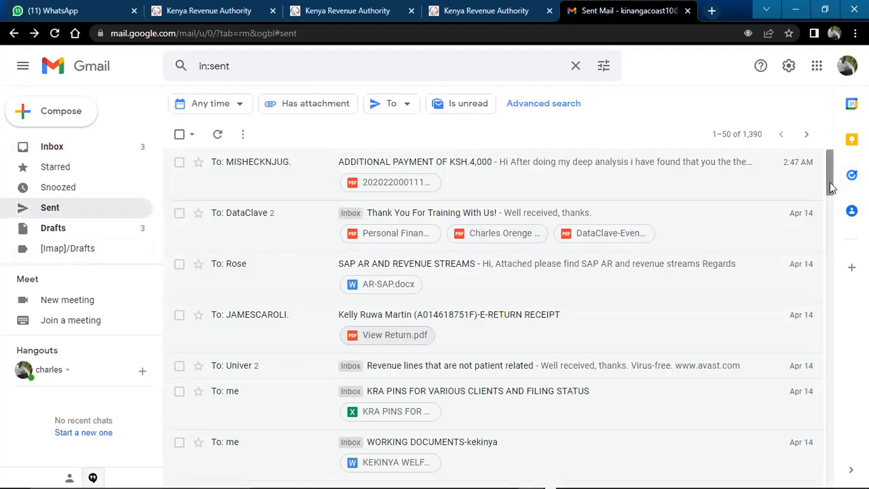
Examine the filing details and return summary in receipt.pdf from the sent e-Return Acknowledgment Receipt for 2021 message without "Employment Filing" in its subject
drag(831, 188, 831, 301)
drag(827, 303, 828, 356)
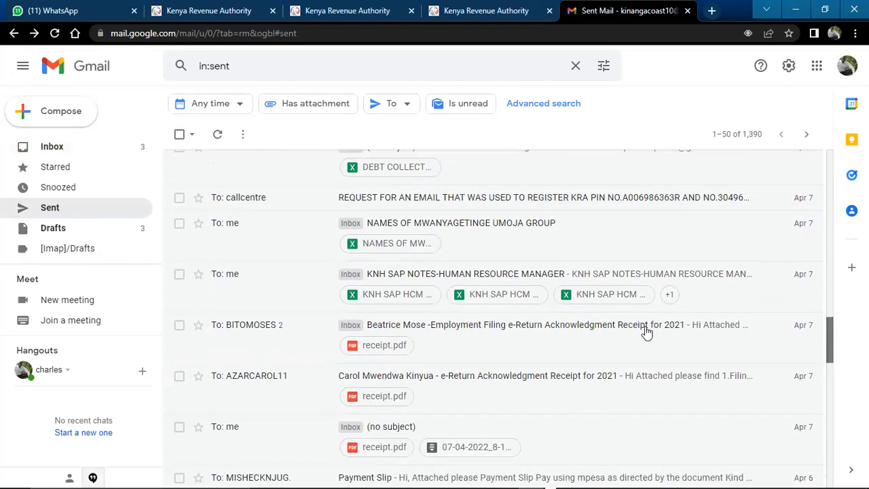
click(381, 401)
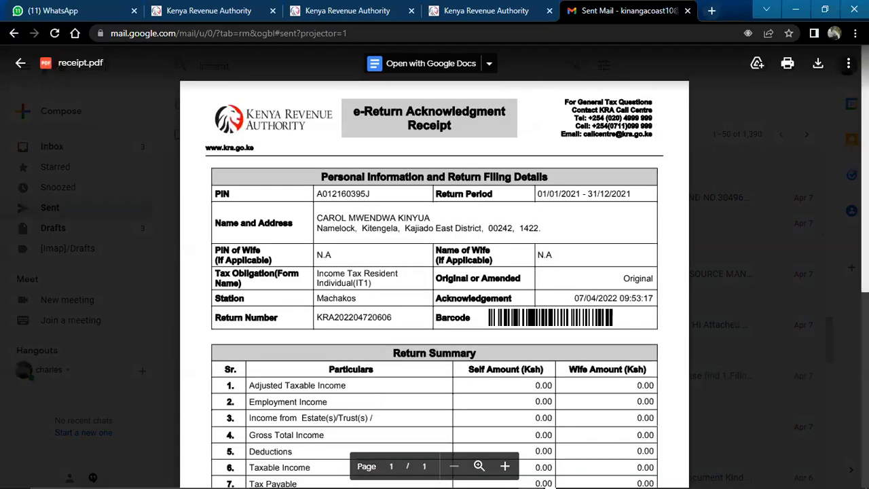
scroll(435, 272, down, 2)
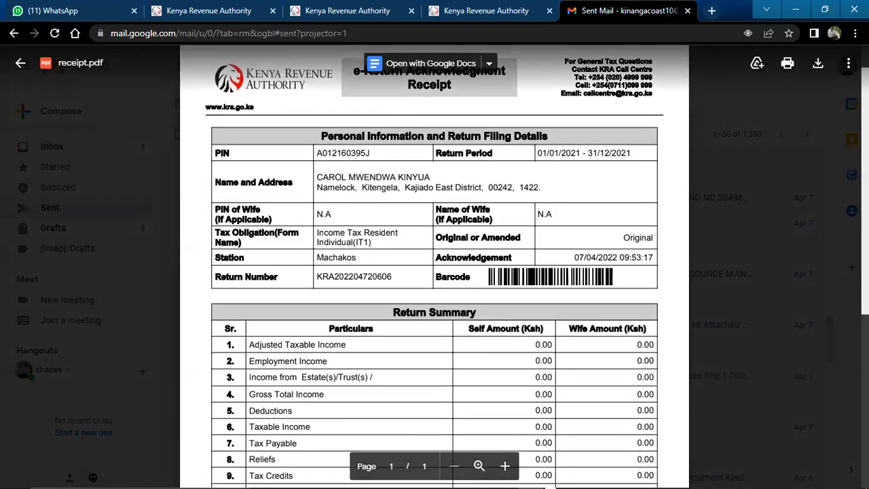
scroll(435, 272, up, 1)
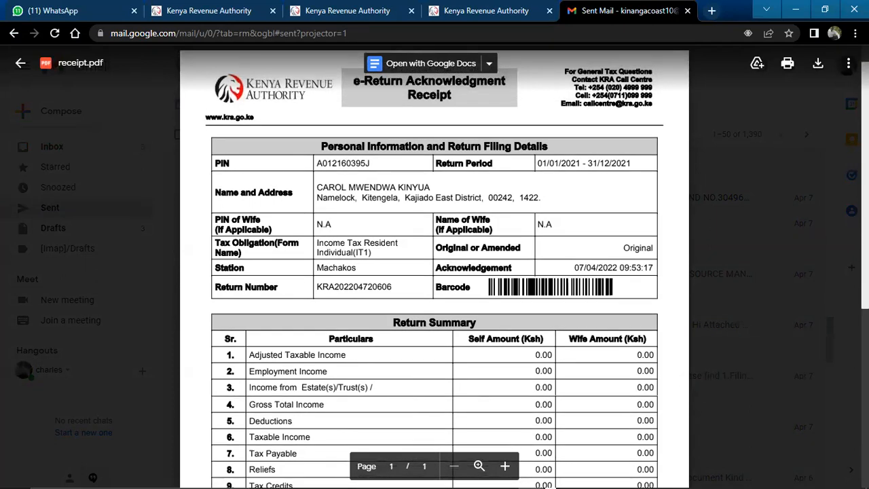
scroll(435, 272, up, 1)
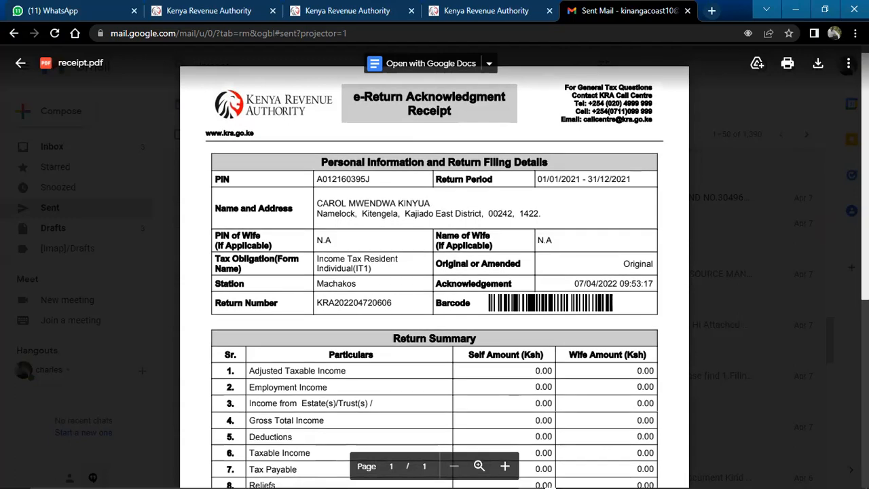
scroll(435, 272, down, 3)
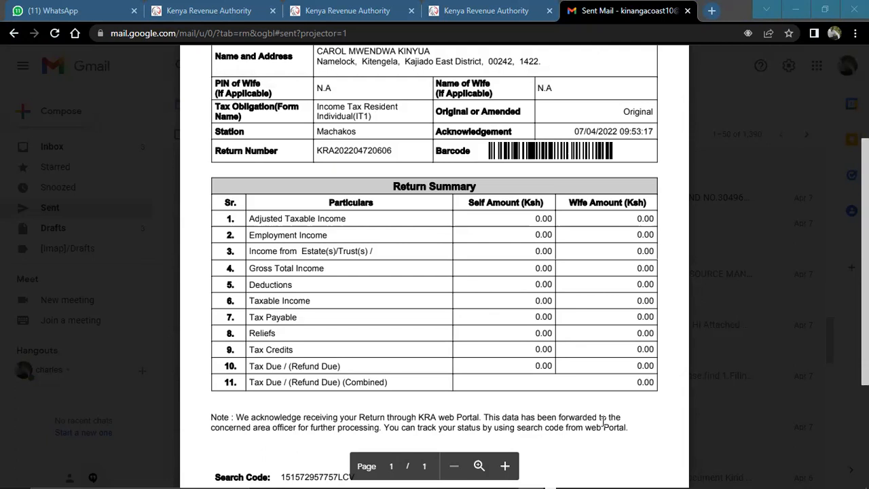
Switch back to the iTax portal and start a regular File Return for the Income Tax - Resident Individual obligation
click(183, 9)
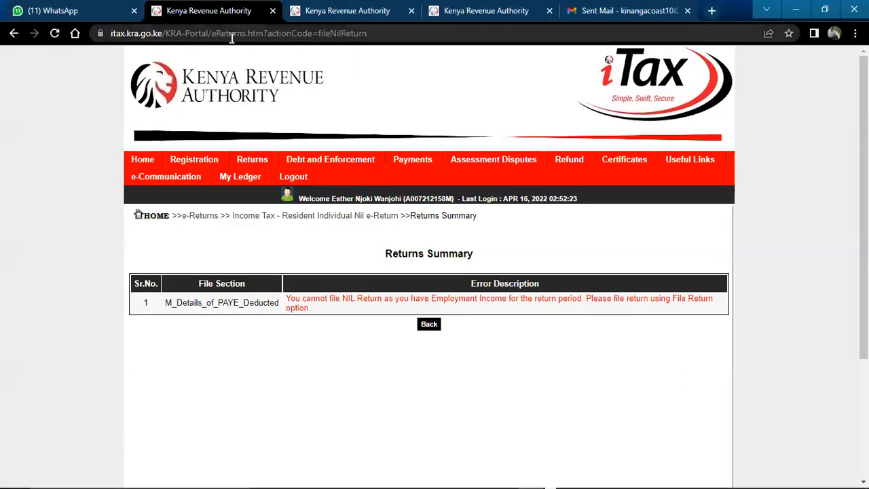
mouse_move(243, 165)
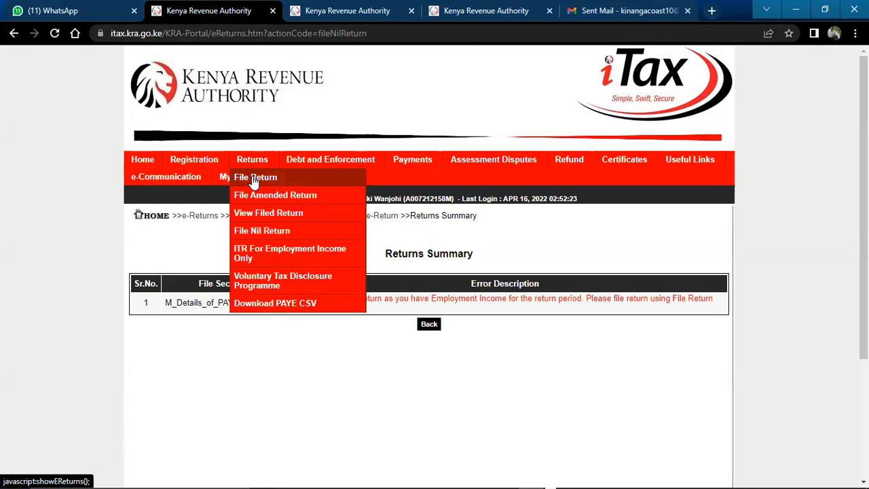
click(255, 177)
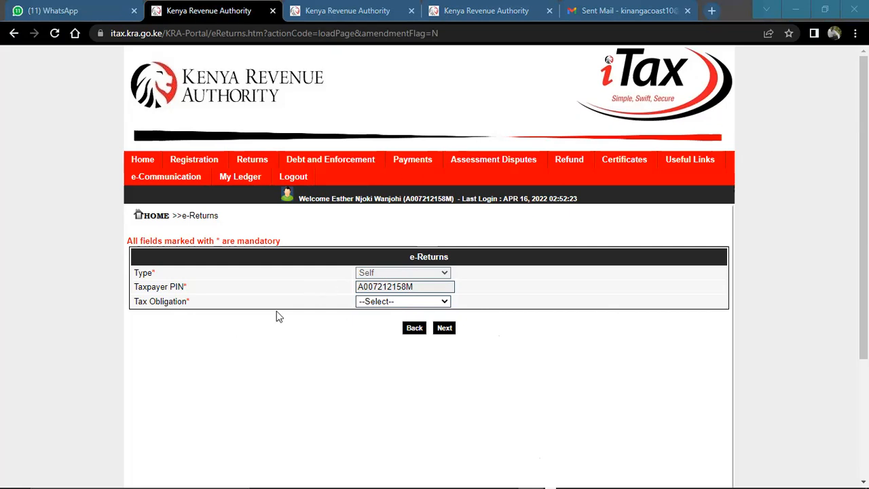
click(379, 303)
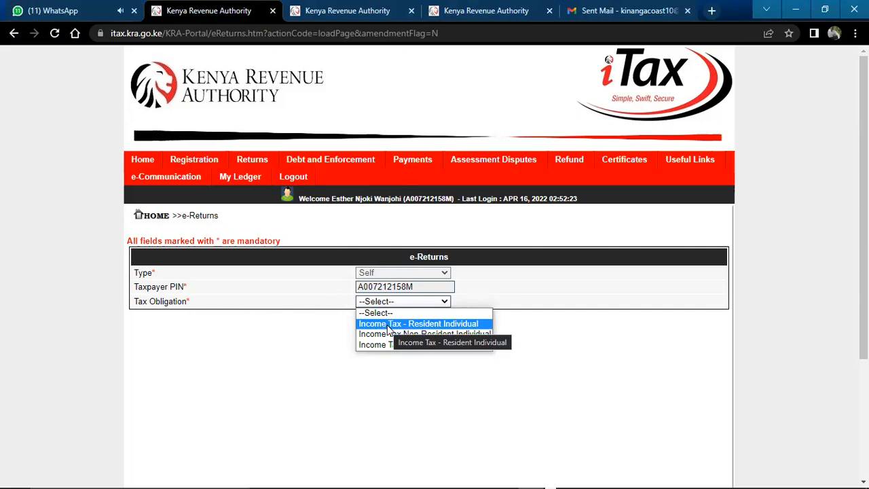
click(387, 325)
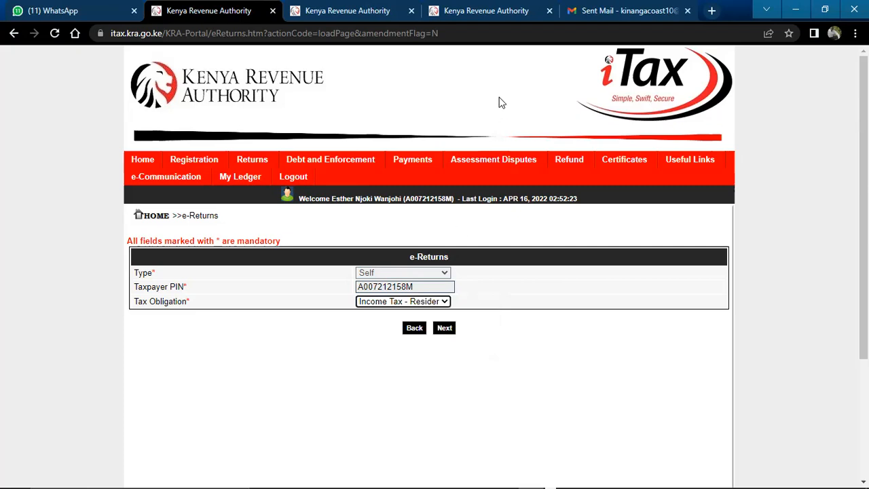
click(446, 330)
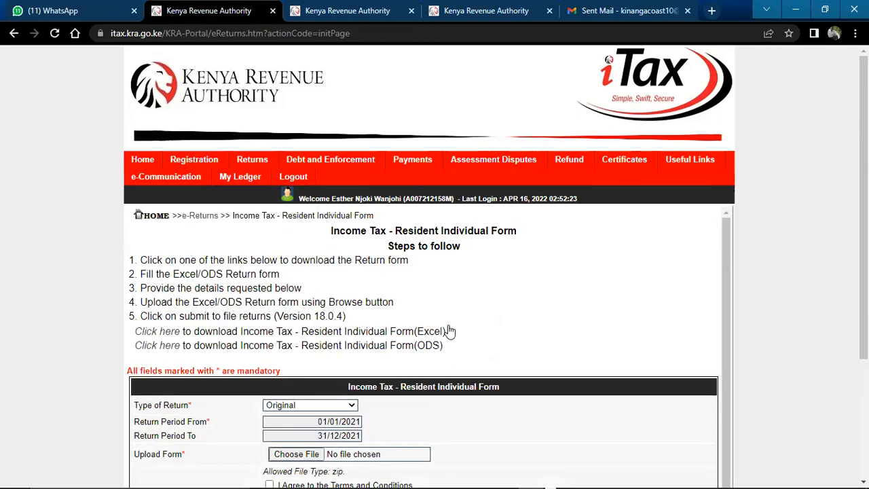
Review the Resident Individual form page: filing steps, Excel and ODS download options, return period, upload field and terms
drag(724, 291, 725, 339)
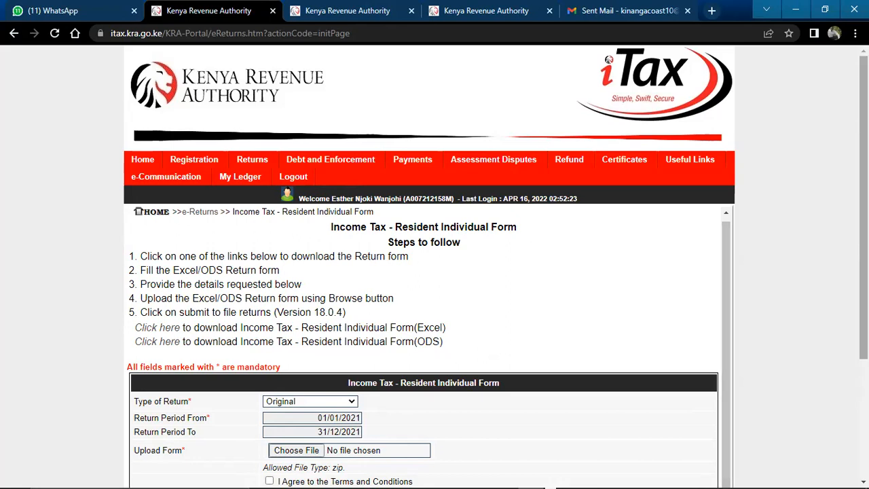
scroll(193, 485, down, 2)
drag(864, 289, 864, 293)
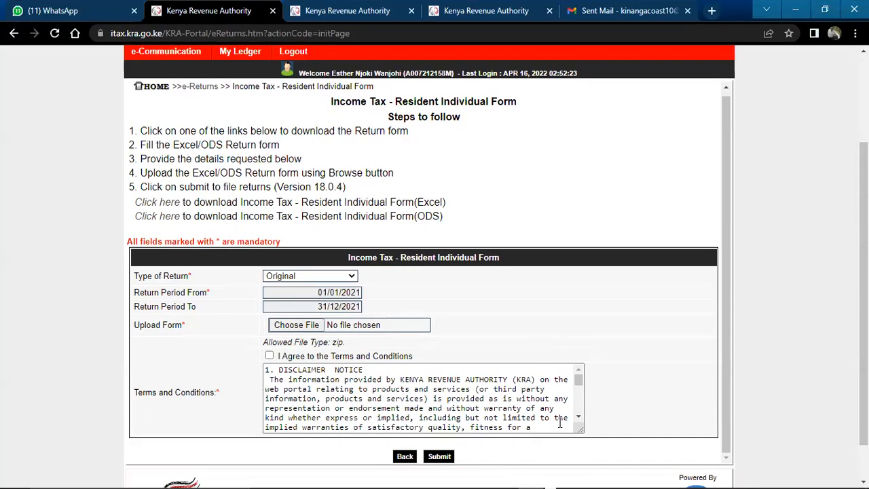
key(alt+Tab)
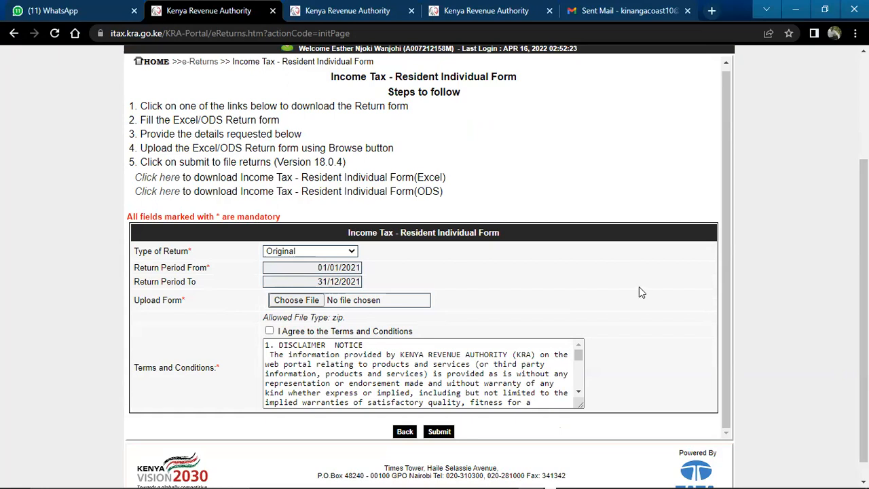
drag(443, 178, 300, 176)
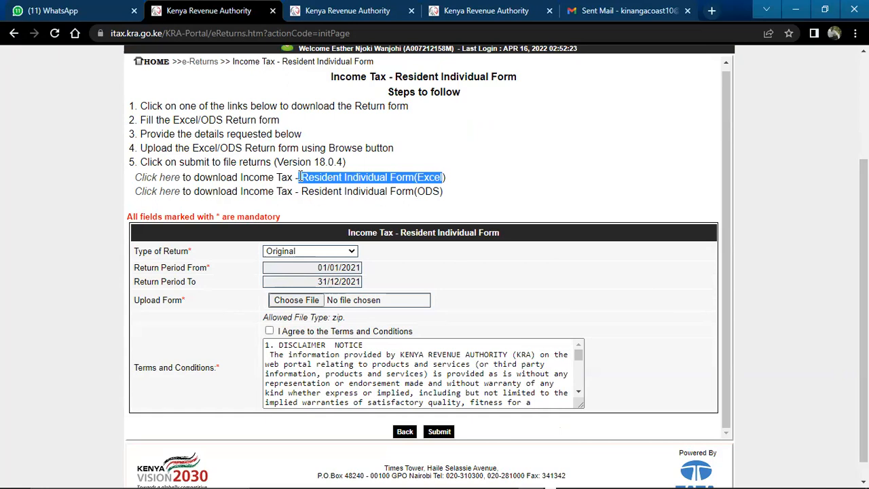
drag(301, 177, 298, 177)
click(444, 192)
drag(442, 190, 308, 181)
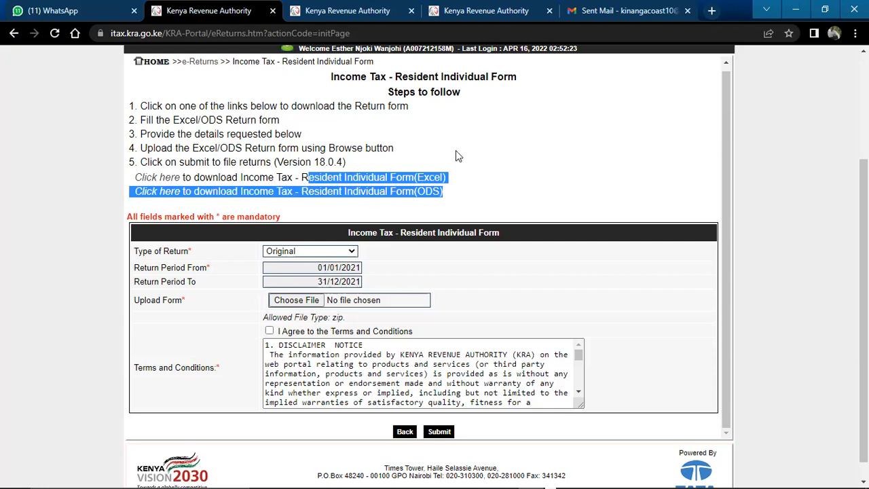
click(455, 156)
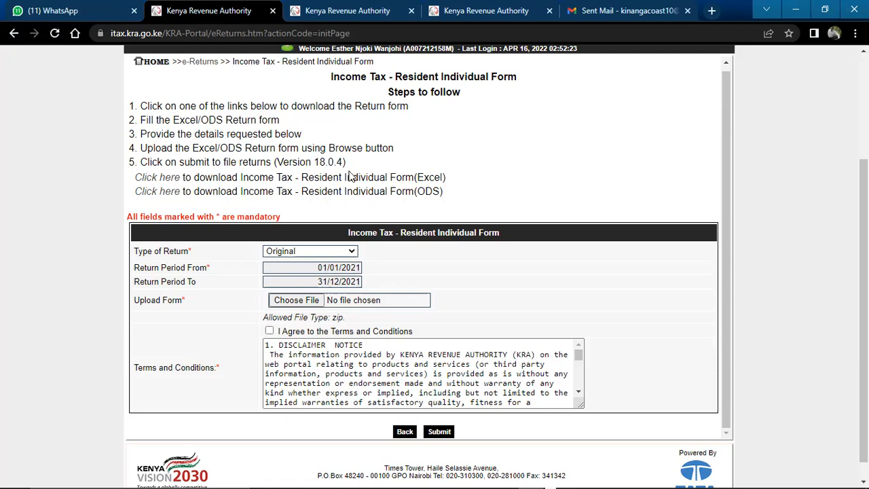
Download the Excel version of the Income Tax - Resident Individual return form and open the downloaded zip archive
click(156, 180)
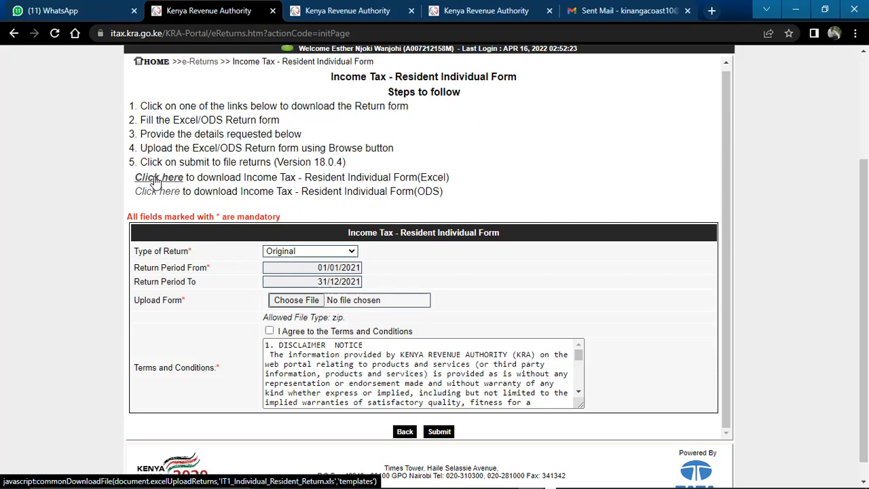
click(156, 178)
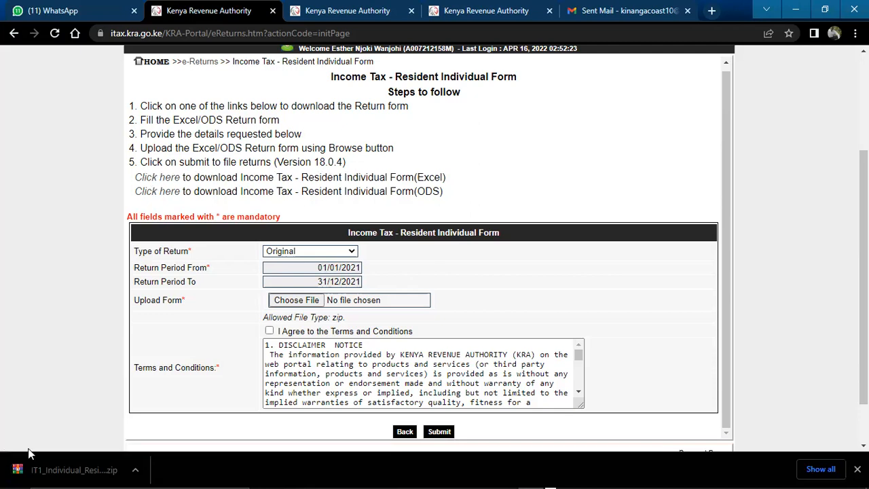
click(68, 470)
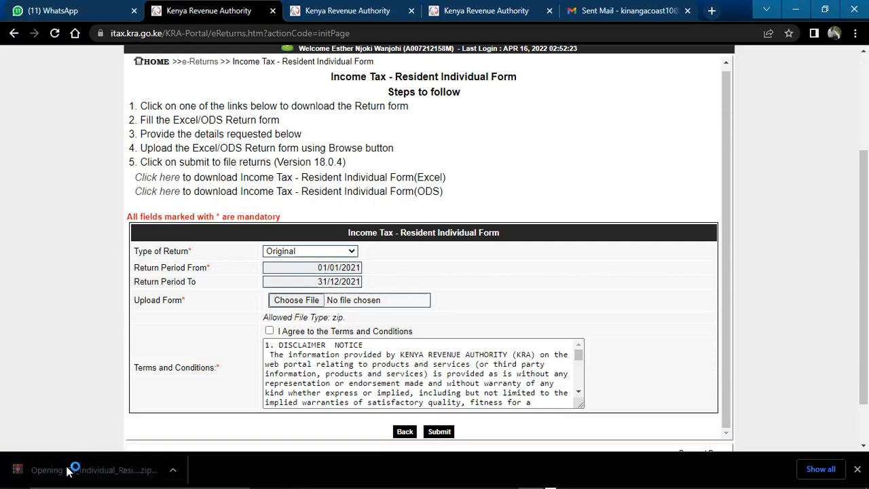
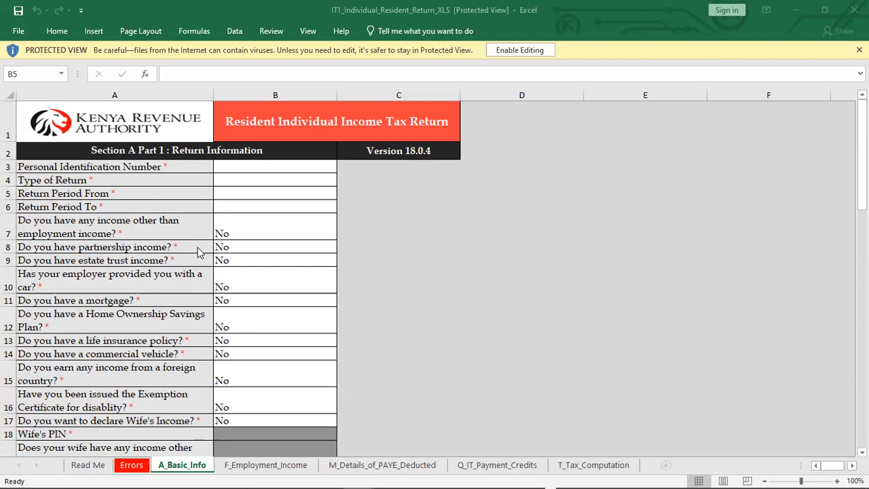
Enable editing in the return workbook, dismiss the startup messages and go to the A_Basic_Info sheet
click(519, 55)
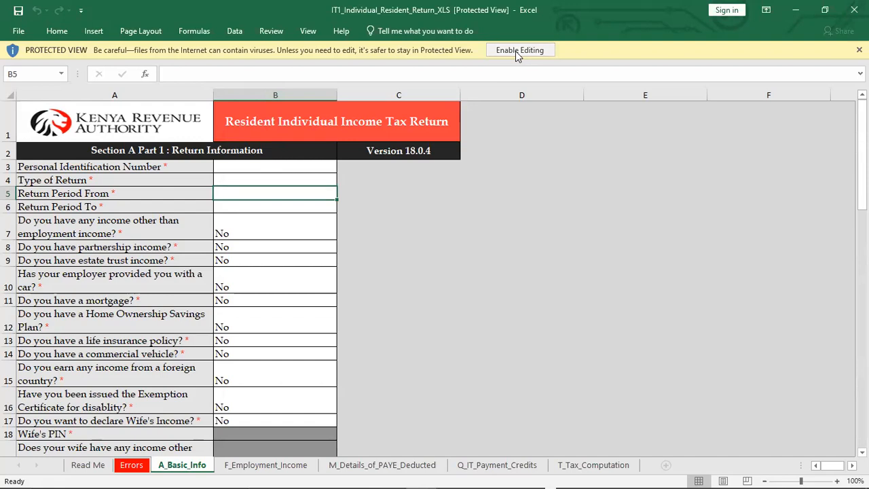
click(516, 51)
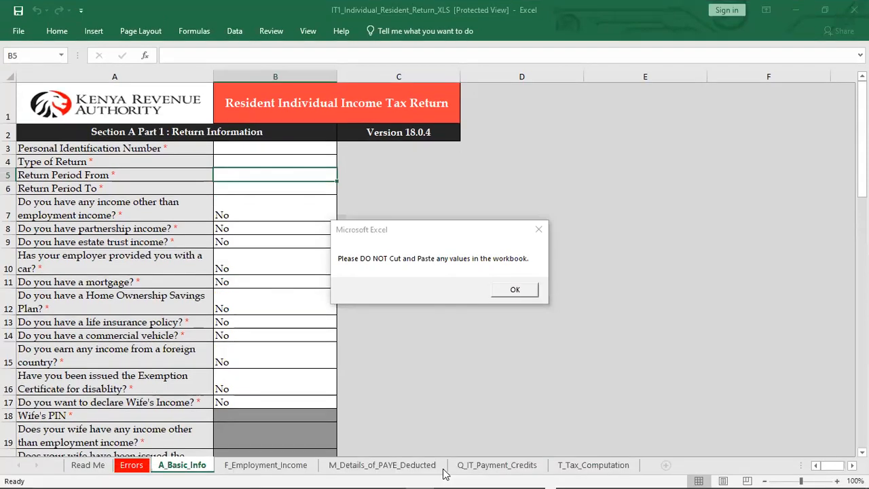
click(464, 292)
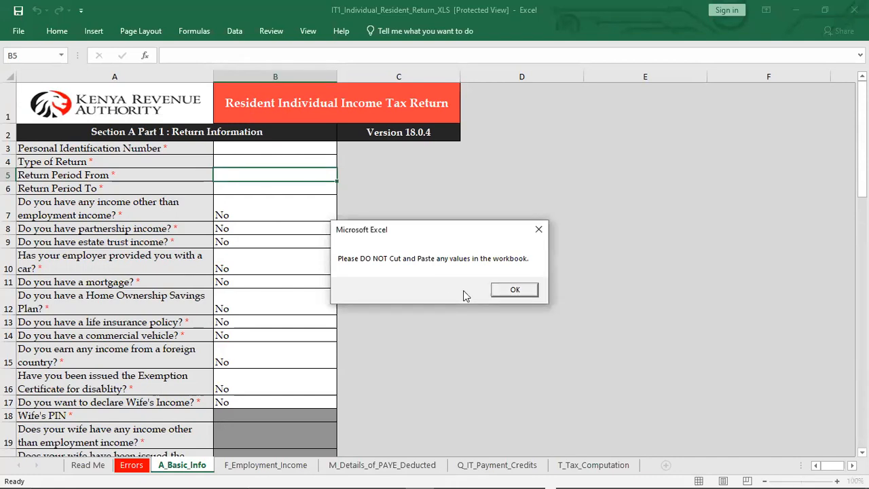
click(538, 232)
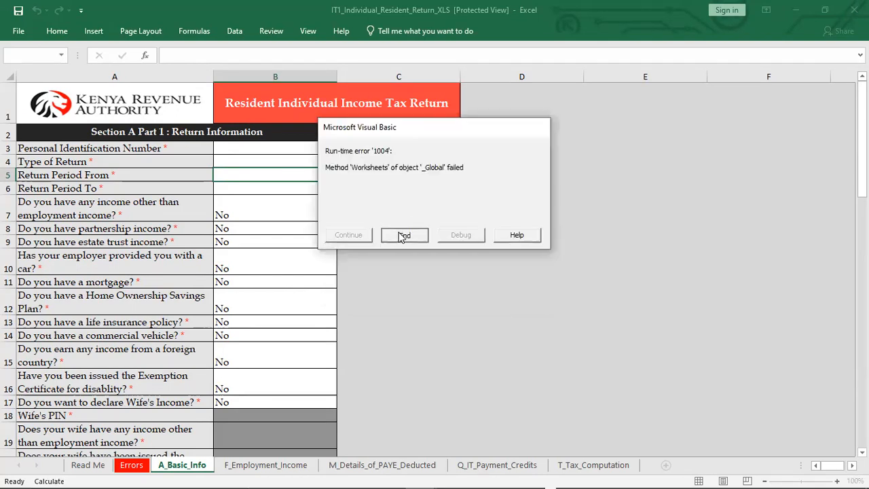
click(403, 235)
click(184, 465)
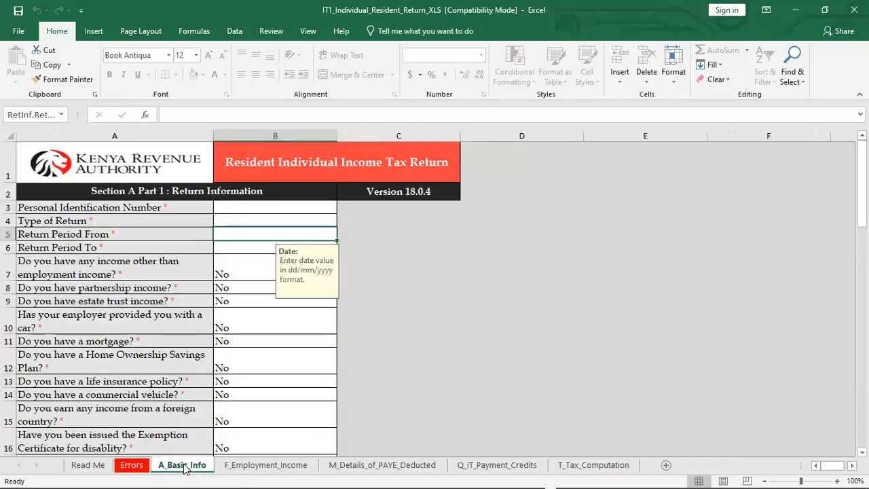
Enter the taxpayer's Personal Identification Number in the Return Information section
click(233, 207)
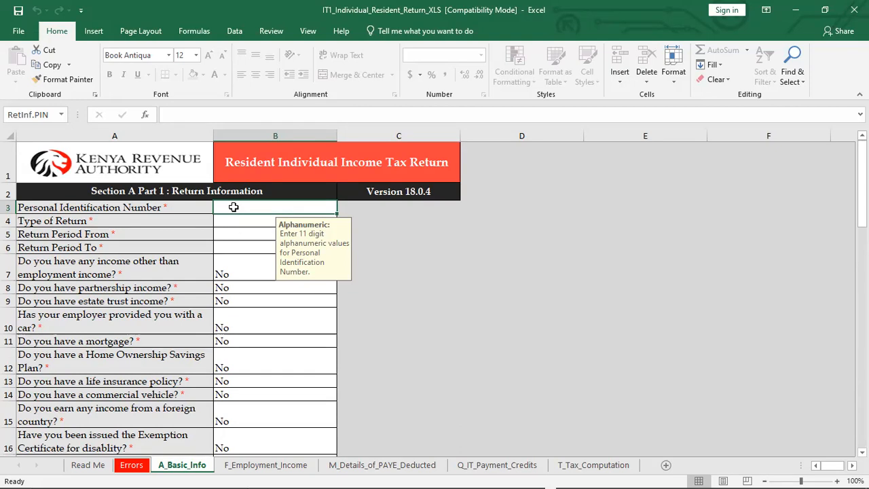
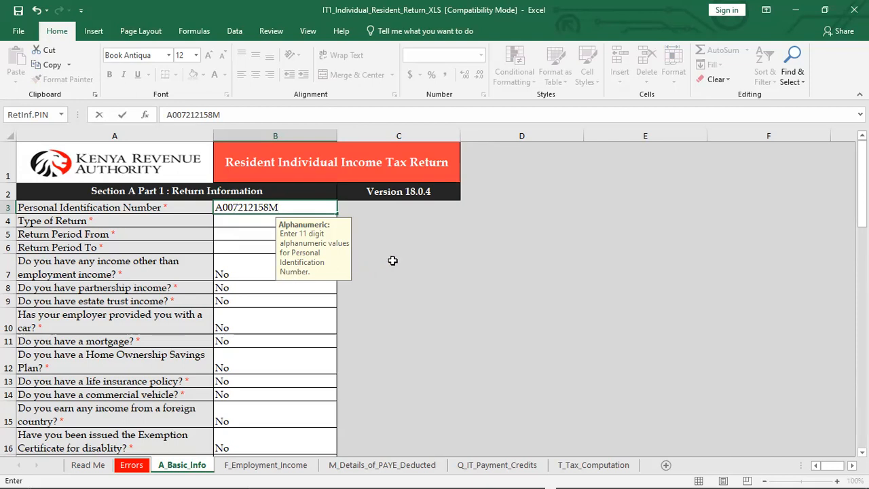
key(ctrl+Return)
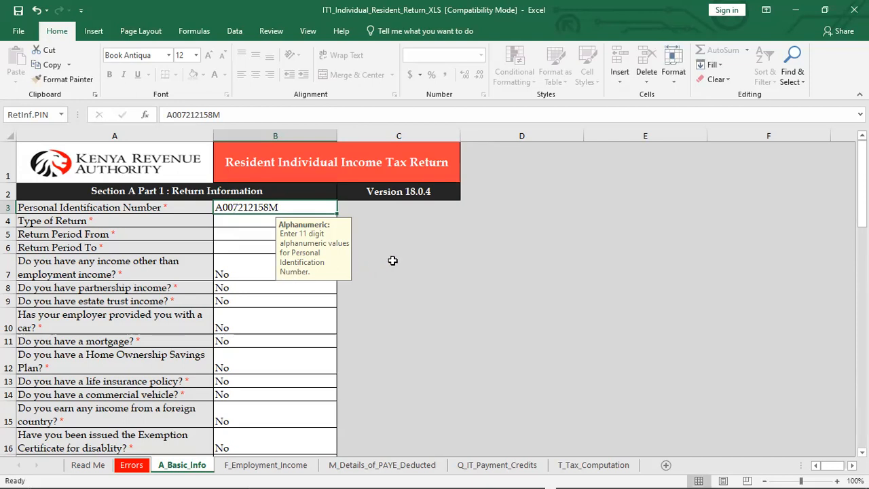
Set the Type of Return to Original
click(249, 223)
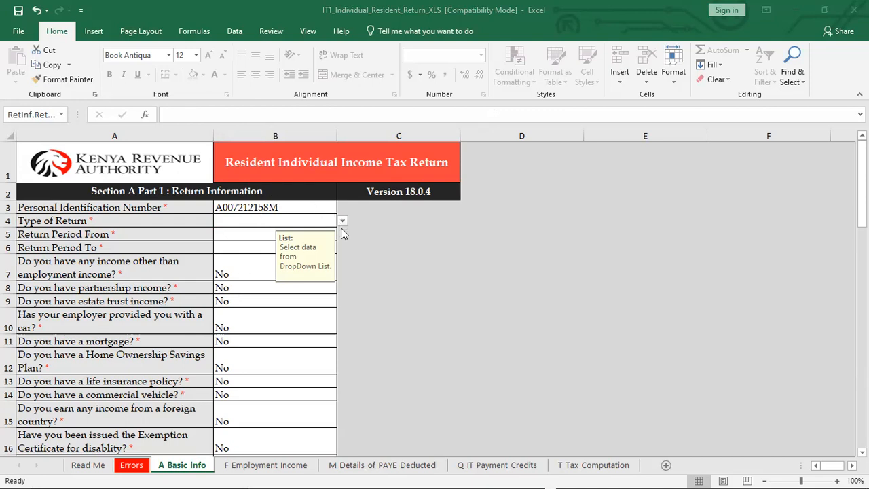
click(342, 224)
click(341, 225)
click(341, 224)
click(342, 224)
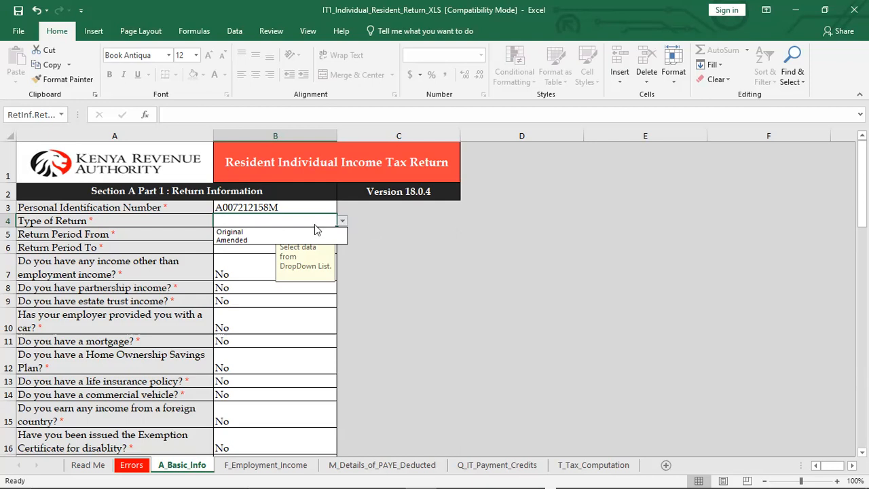
click(230, 233)
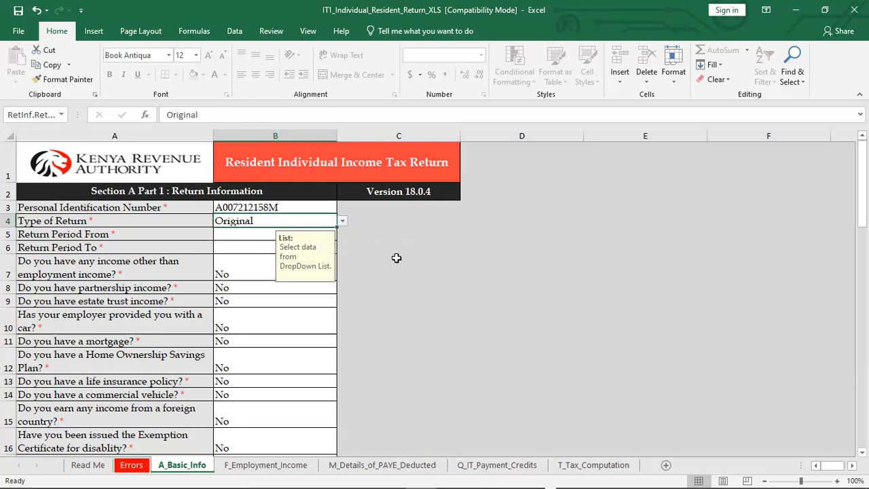
Set Return Period From to 01/10/2021 and Return Period To to 31/12/2021
click(245, 231)
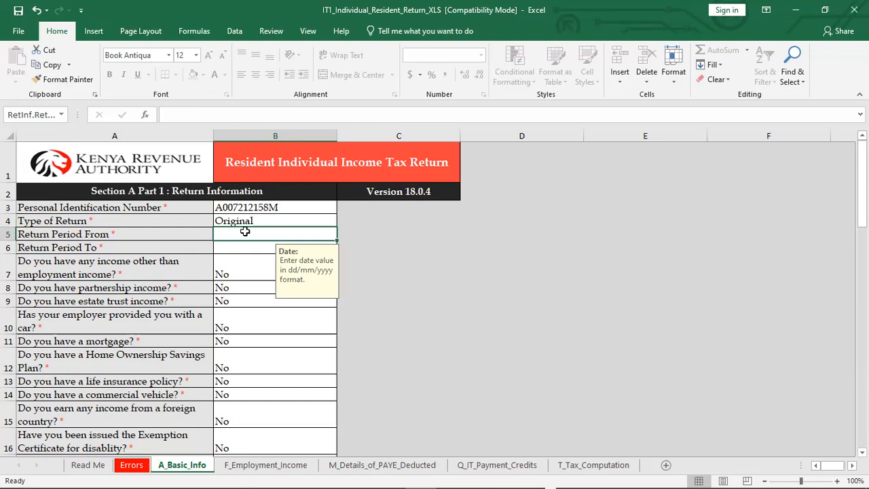
text(01)
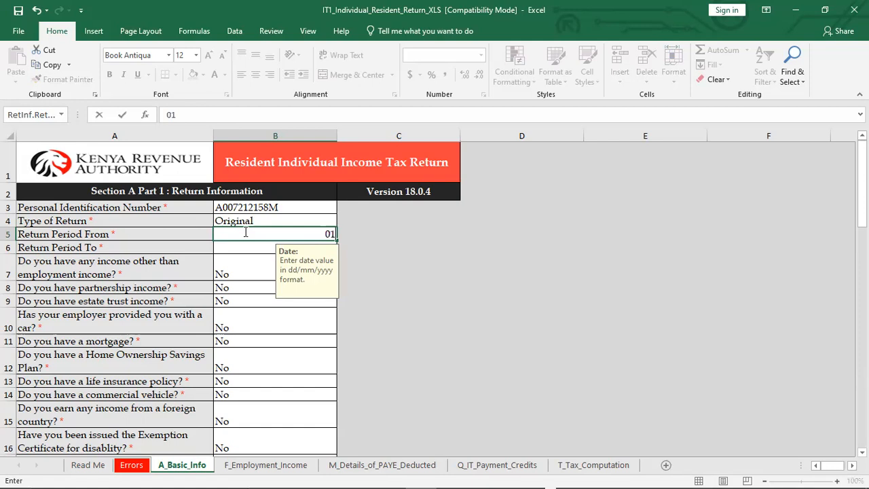
text(/10/2021)
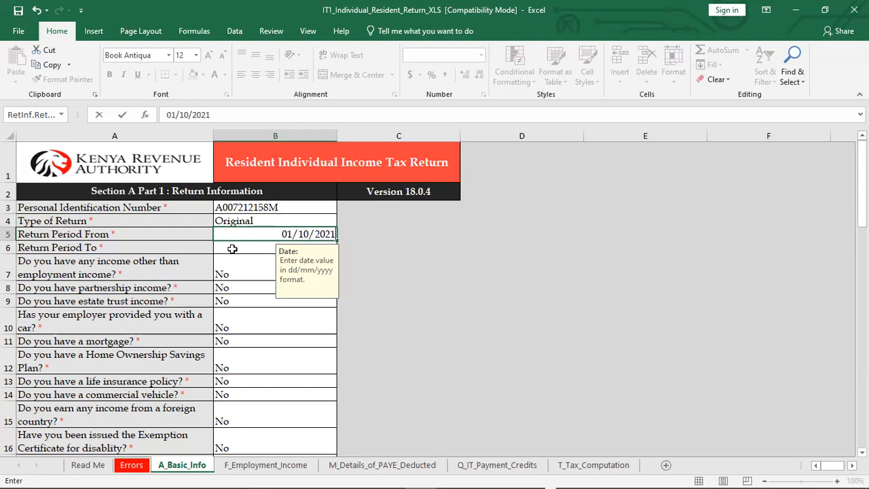
click(232, 248)
text(31)
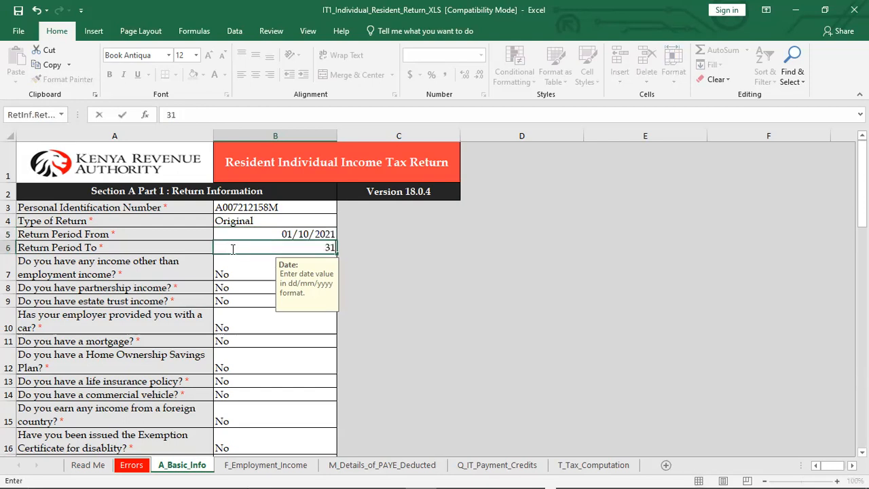
text(/12/2021)
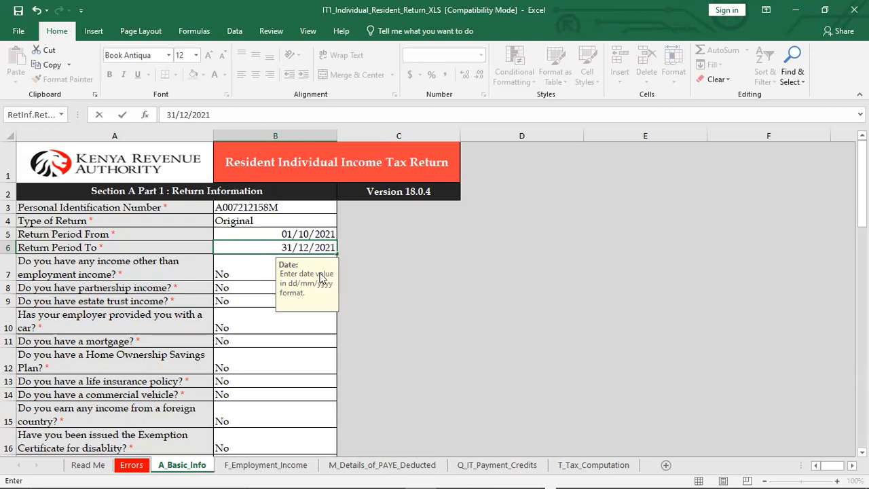
click(381, 263)
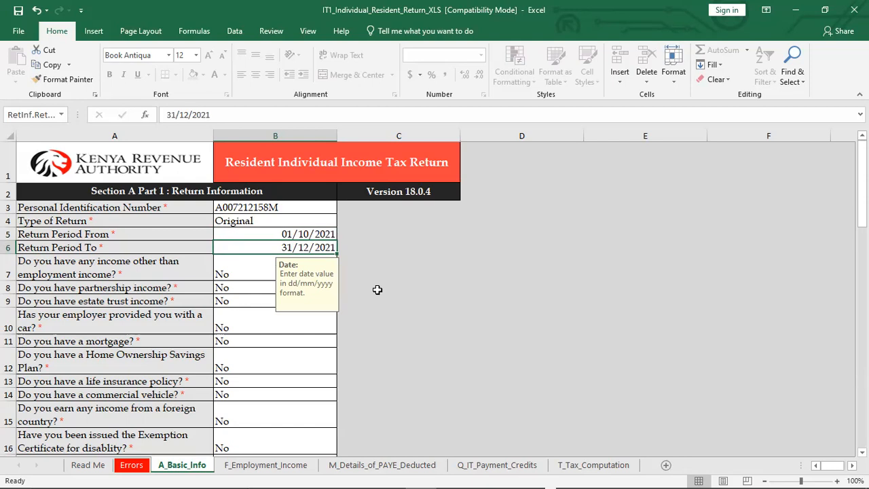
Correct the Return Period From date to 01/01/2021
click(308, 234)
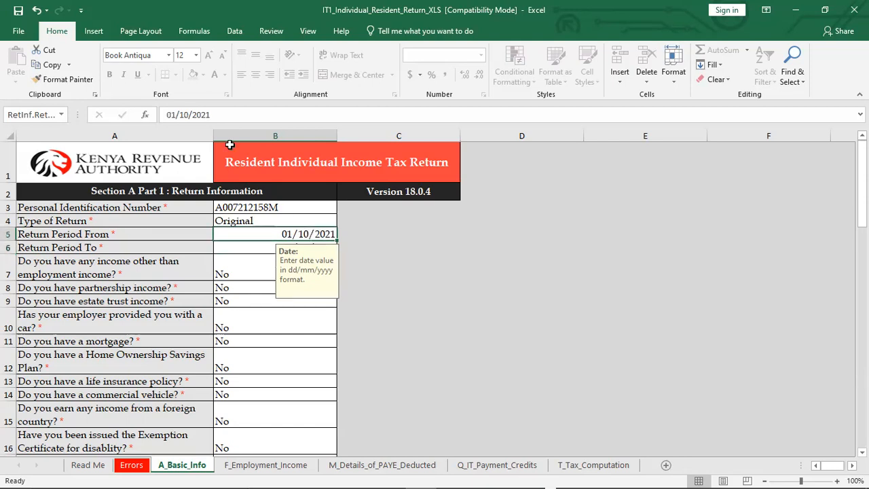
click(189, 114)
key(BackSpace)
key(BackSpace)
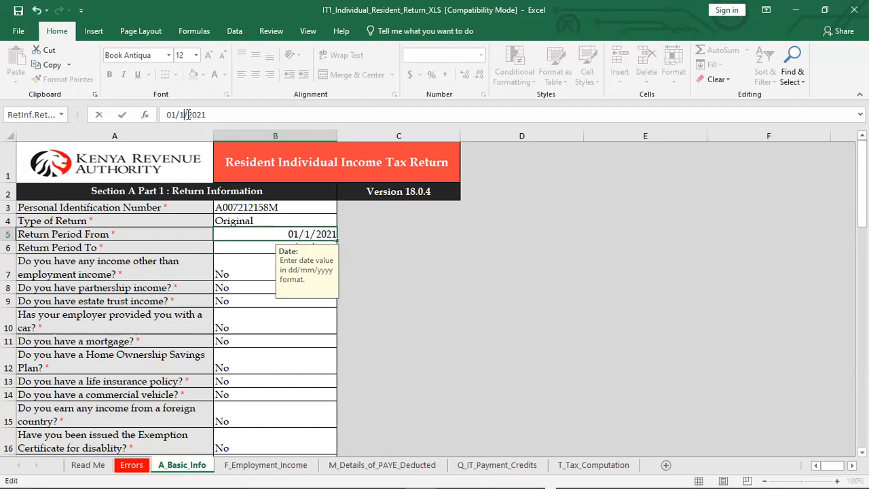
text(0)
key(BackSpace)
text(01)
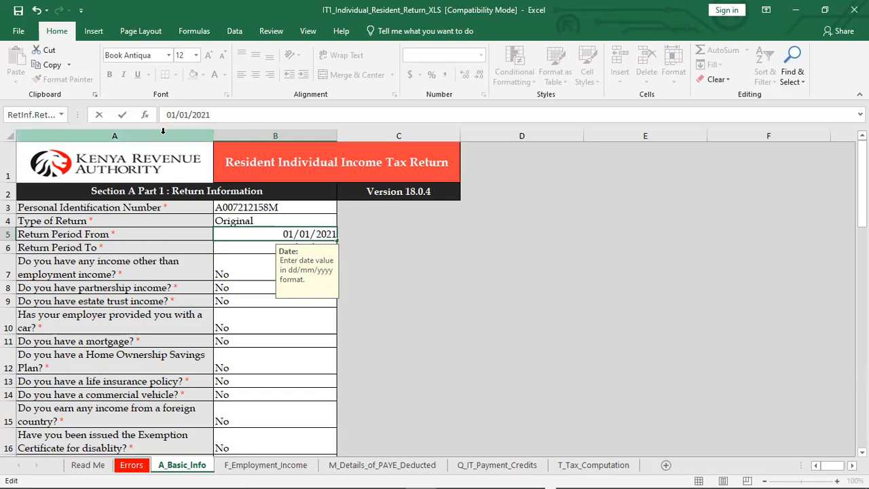
click(226, 246)
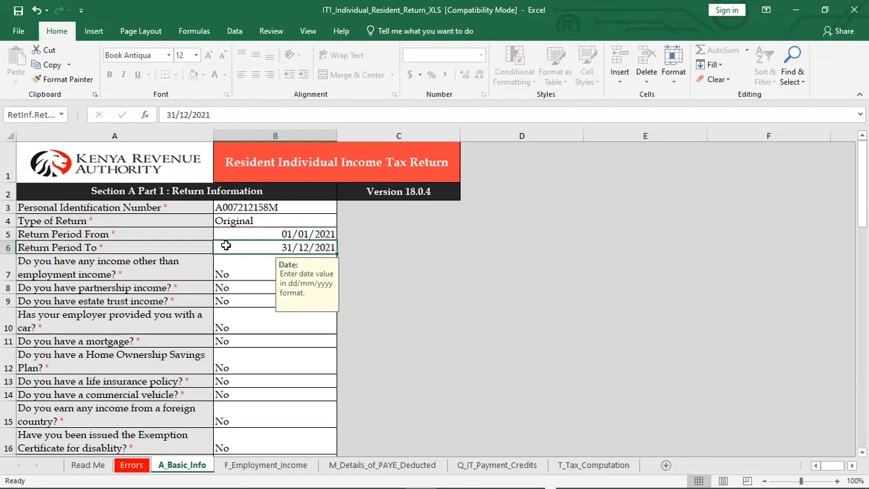
Answer Yes to having income other than employment income, and set that answer back to No
click(228, 273)
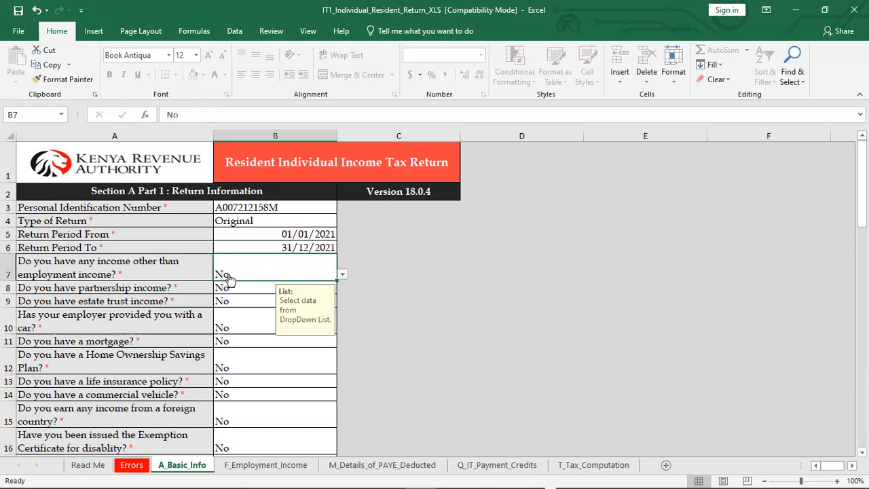
click(341, 277)
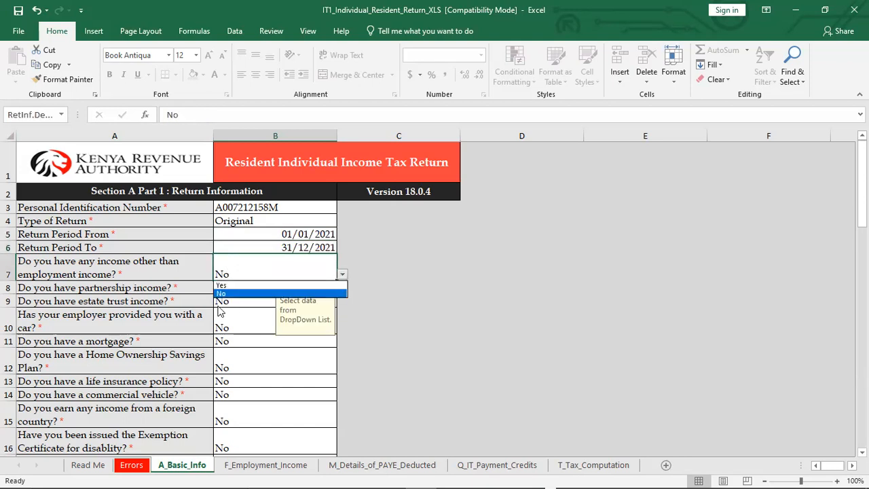
click(222, 286)
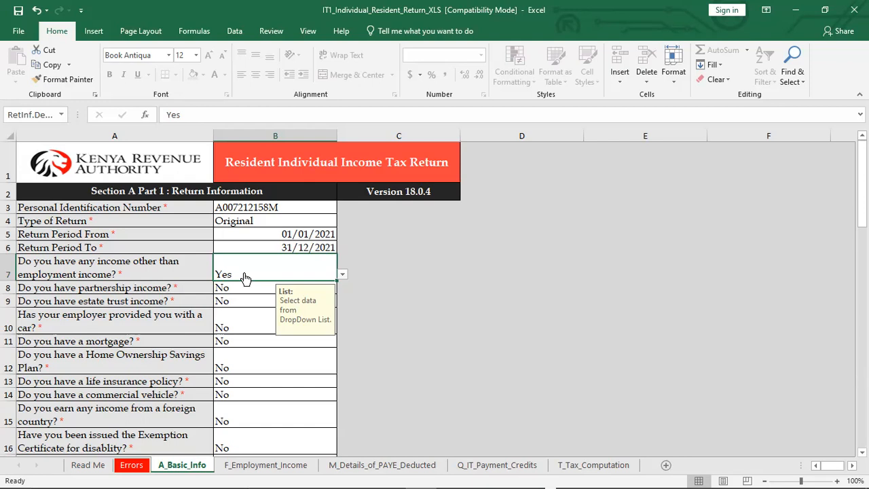
click(343, 275)
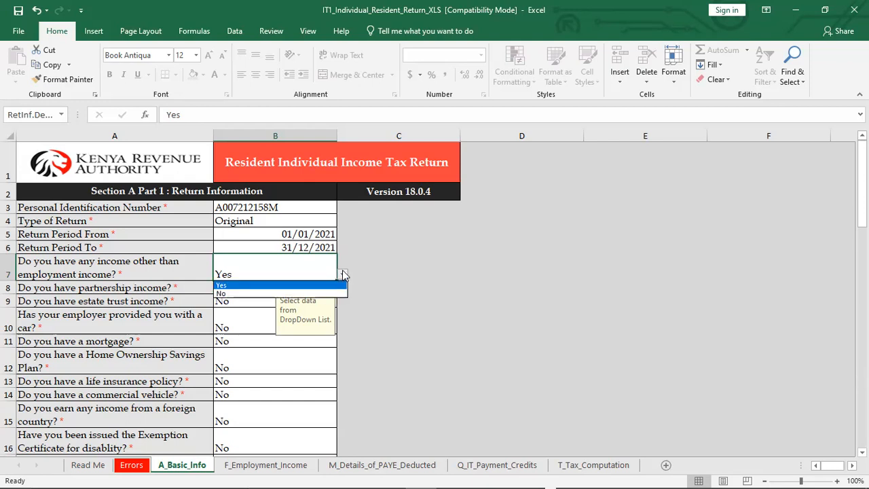
click(237, 293)
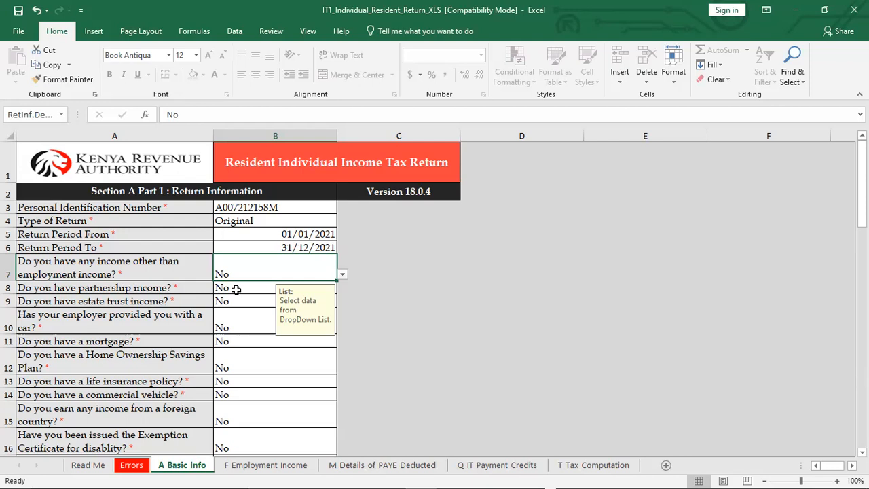
Enter the employer's PIN in the first row of Details of Employment Income (Self) on the F_Employment_Income sheet
click(267, 468)
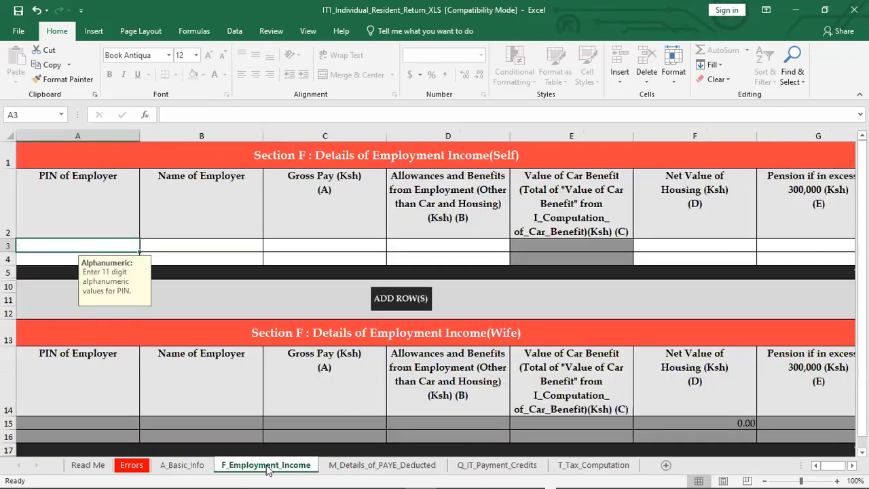
click(182, 467)
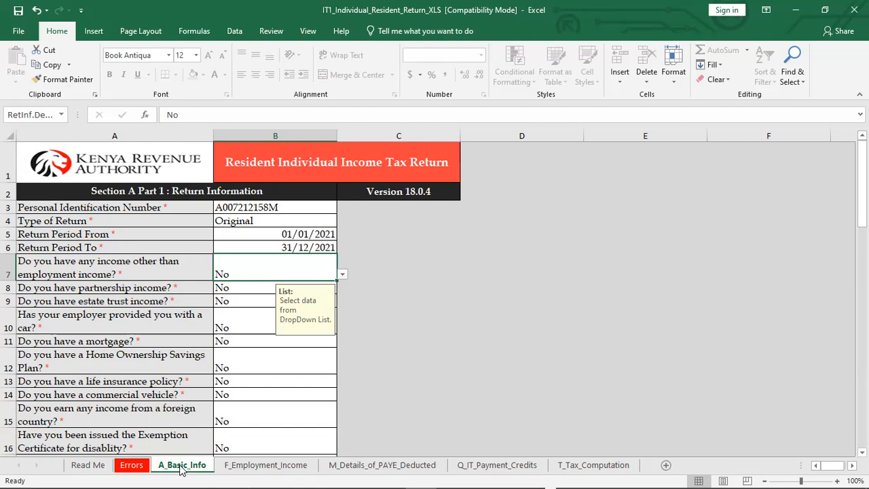
click(299, 467)
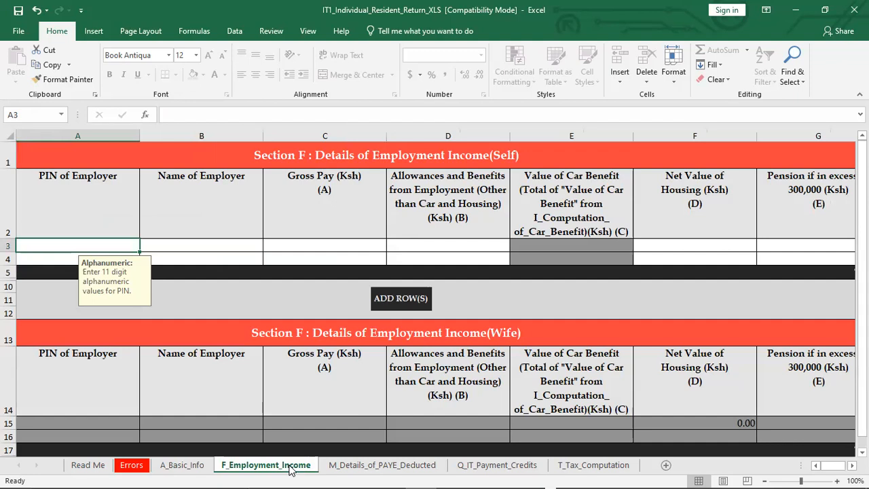
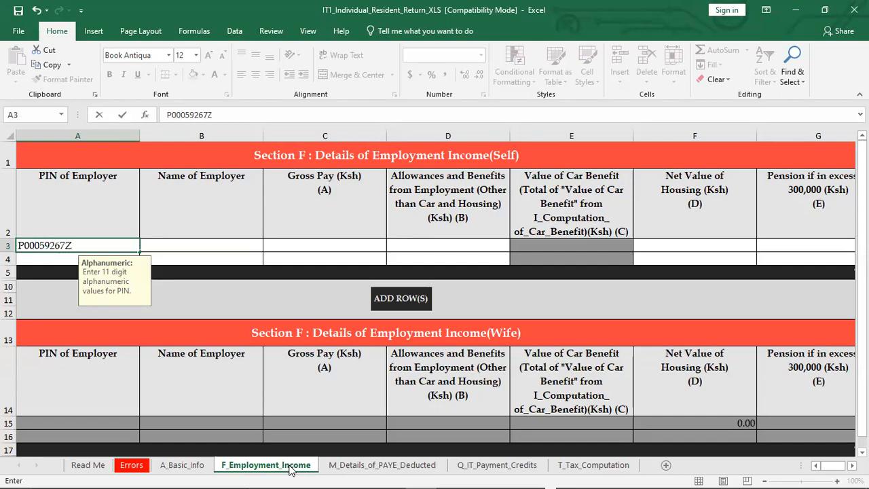
click(211, 245)
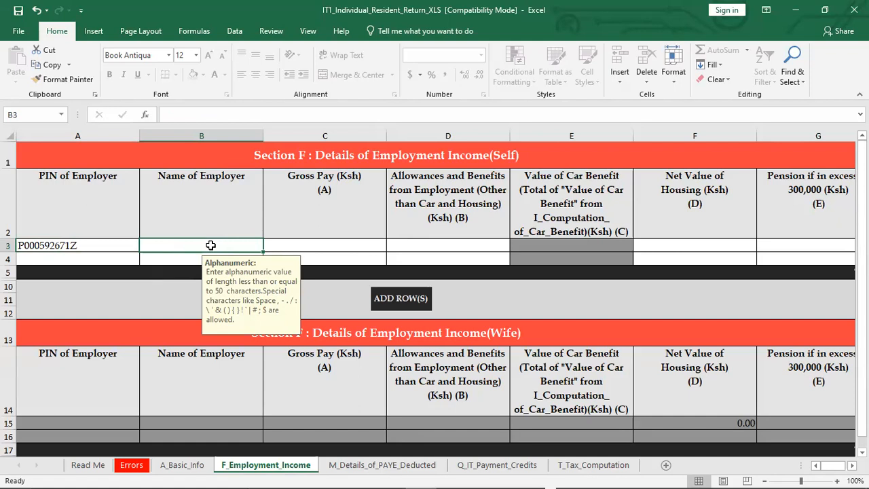
Enter THE NAIROBI HOSPITAL as the Name of Employer in the first row of Details of Employment Income (Self)
text(THE)
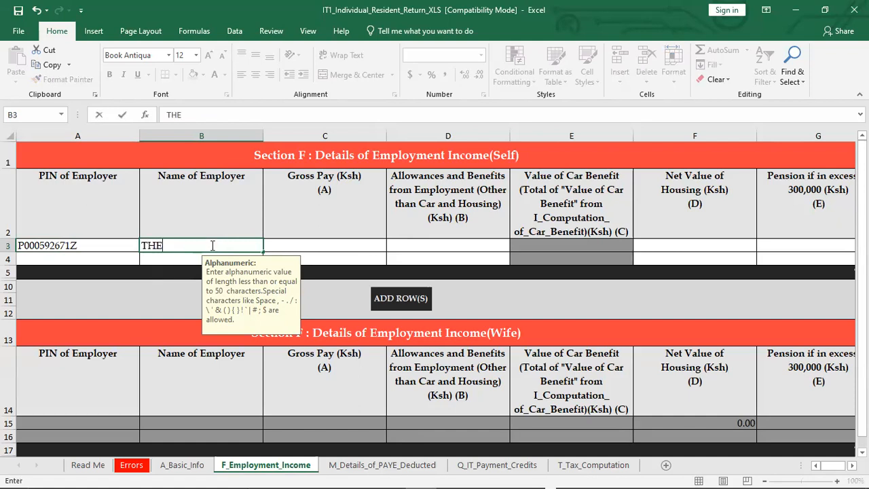
text( NAIROBI)
text(H)
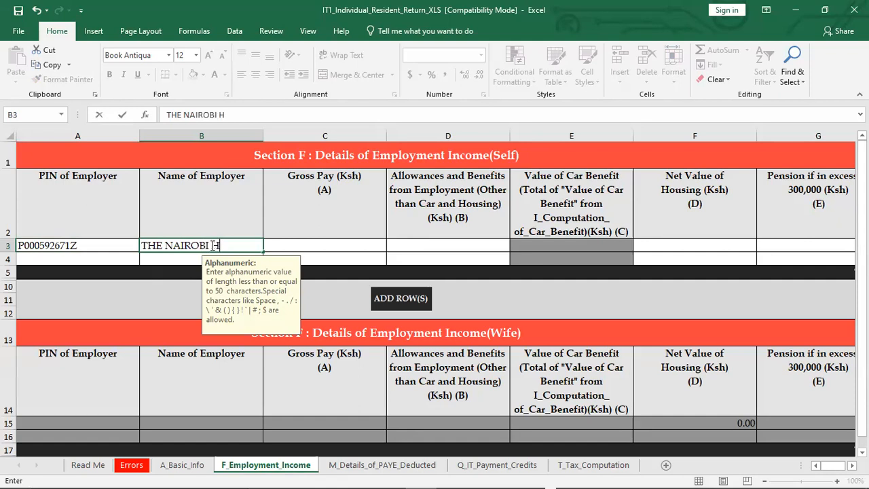
text(OSPITAL)
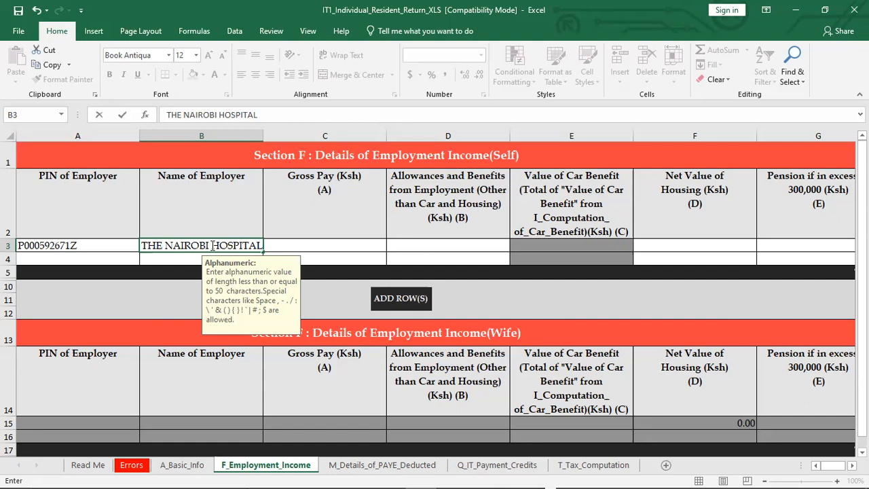
Try to enter 689567;50 as the Gross Pay for the Nairobi Hospital row
click(307, 244)
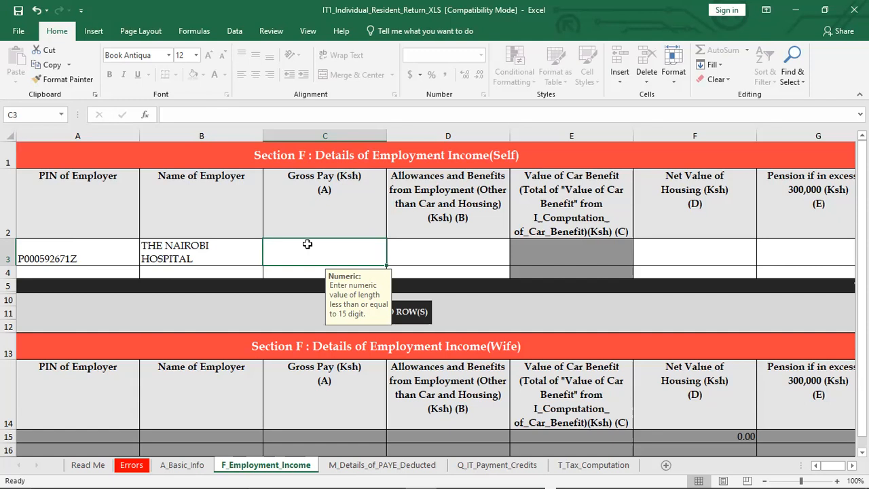
text(689)
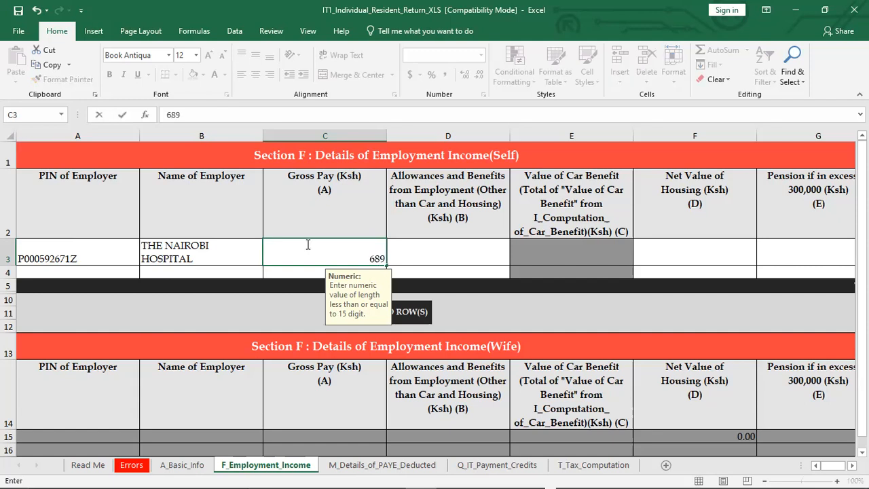
text(567;)
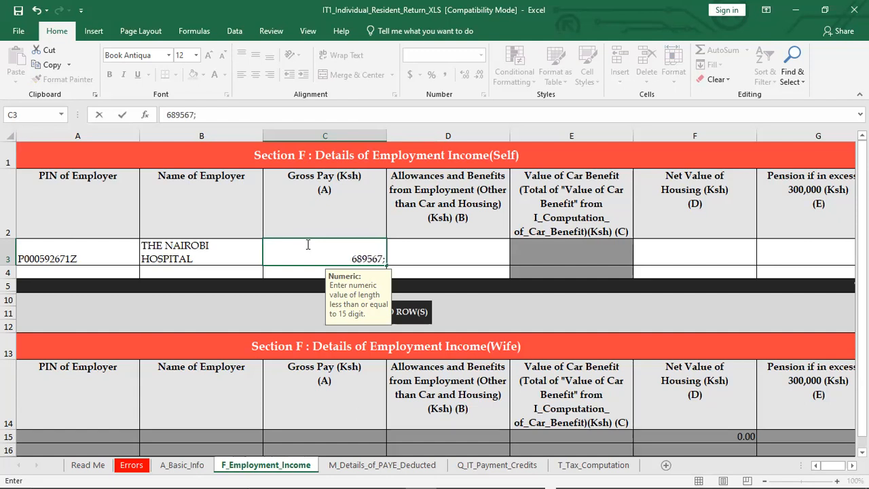
text(4)
key(BackSpace)
text(50)
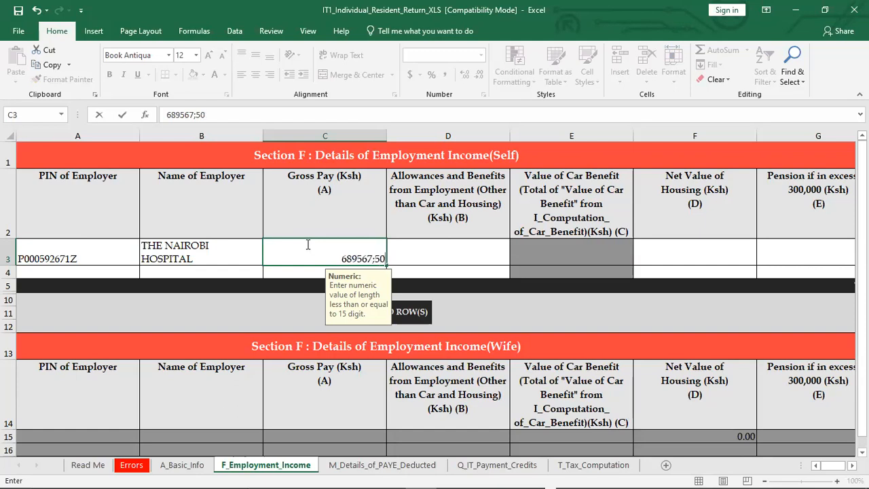
click(435, 254)
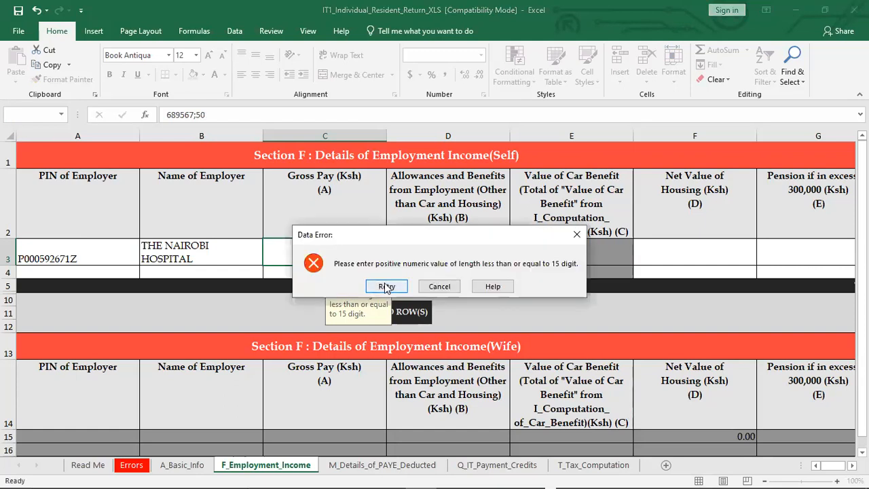
Correct the rejected Gross Pay entry to 689567.50 by replacing the semicolon with a decimal point
click(386, 286)
click(352, 260)
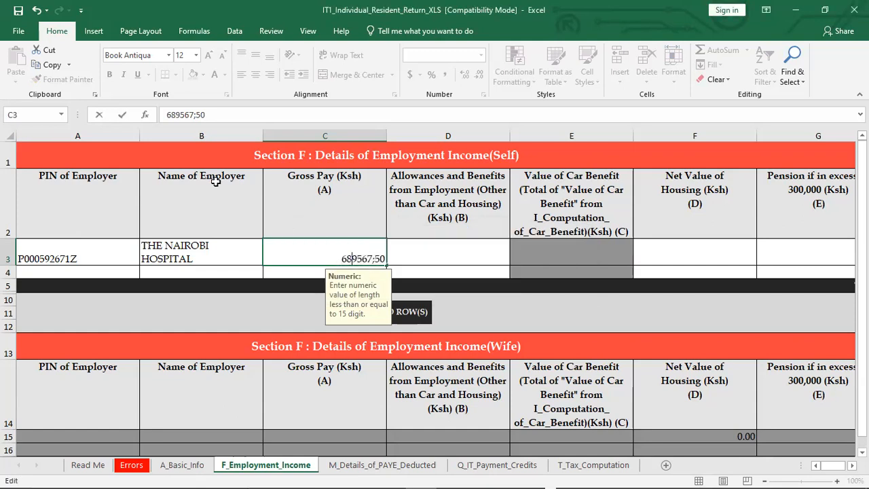
click(196, 115)
key(BackSpace)
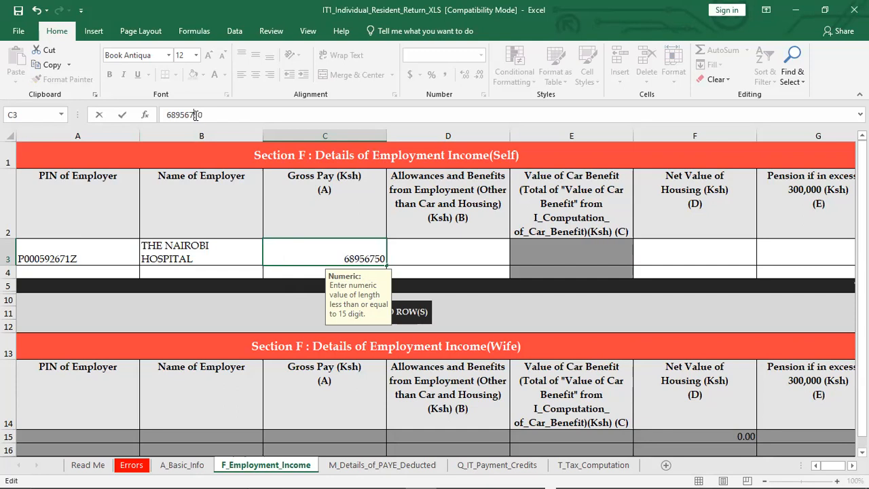
text(.)
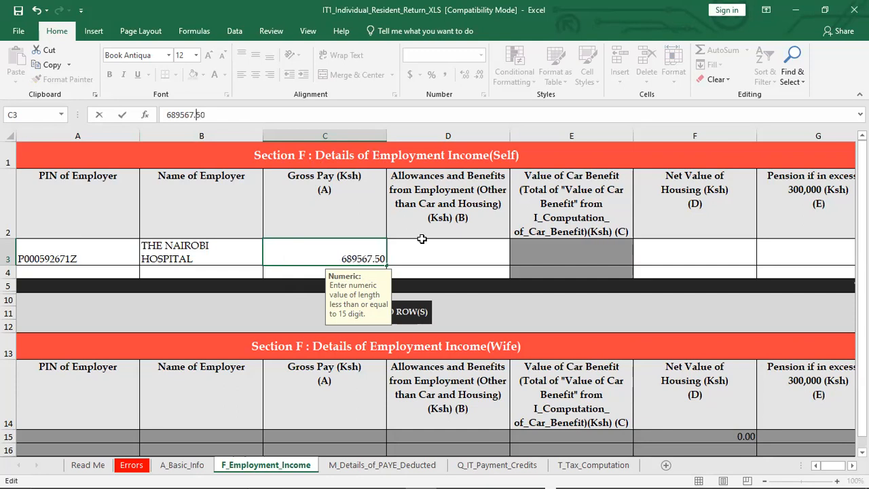
Enter 0 for both Allowances and Benefits from Employment and Net Value of Housing in the employer's row
click(436, 253)
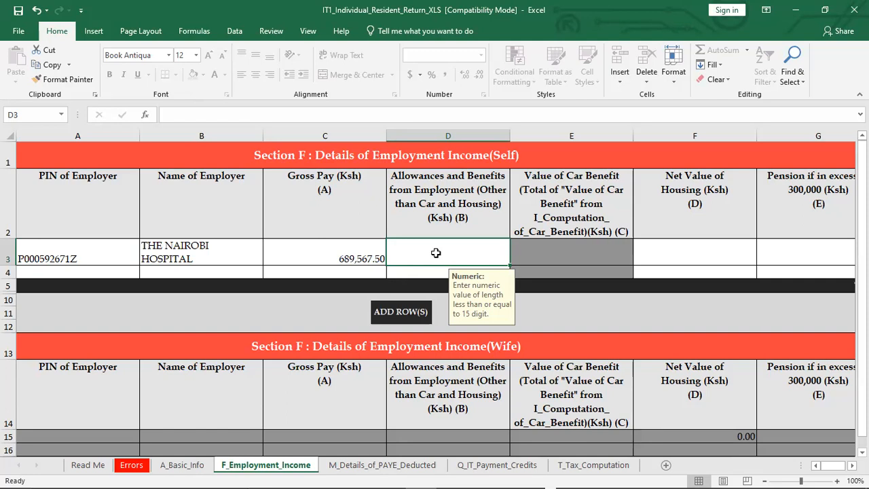
text(0)
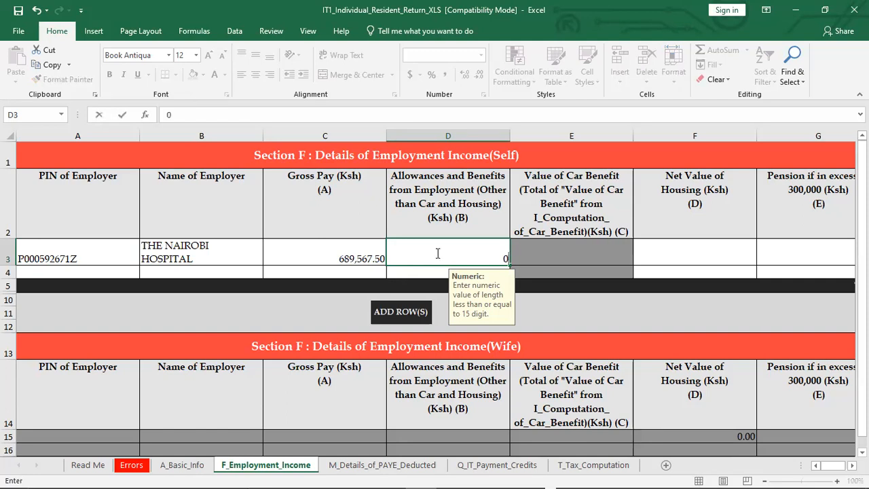
click(551, 258)
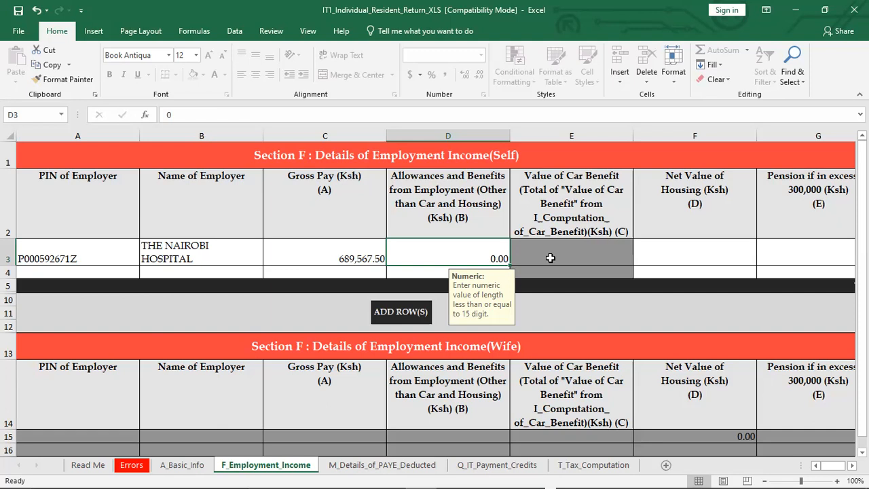
click(688, 255)
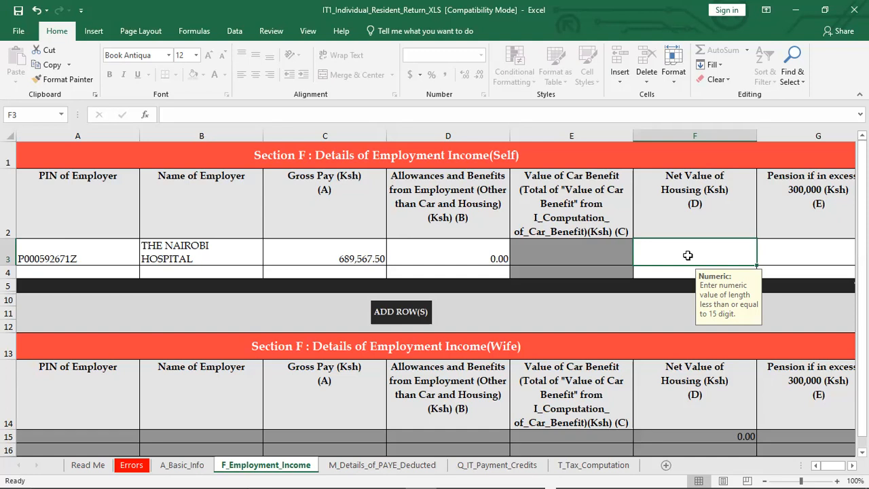
text(0)
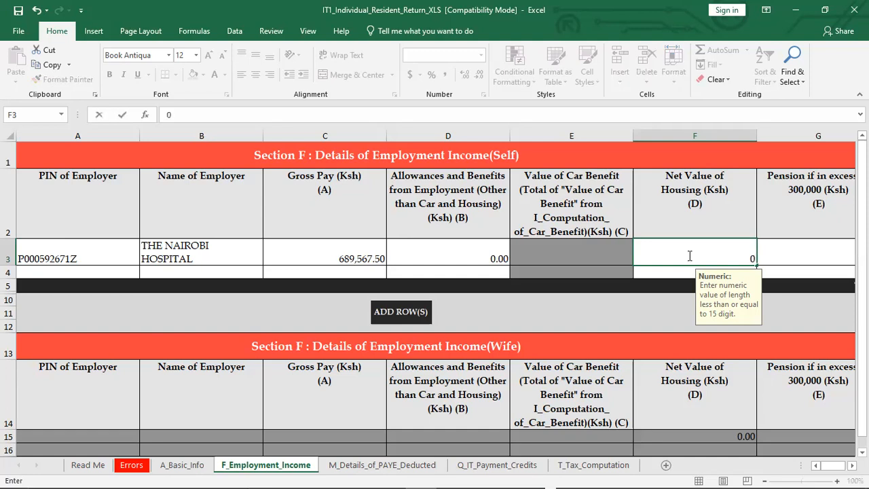
Enter 0 for Pension if in excess of 300,000 in the employer's row
click(785, 255)
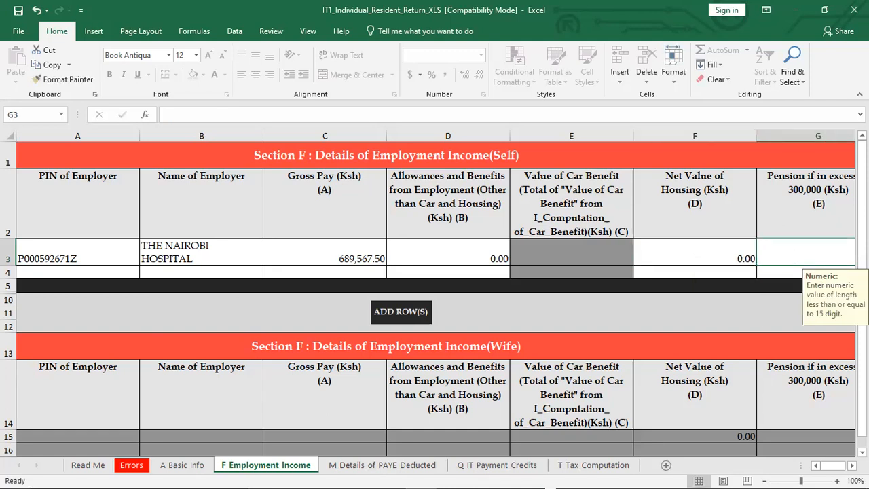
click(853, 466)
click(853, 466)
click(853, 466)
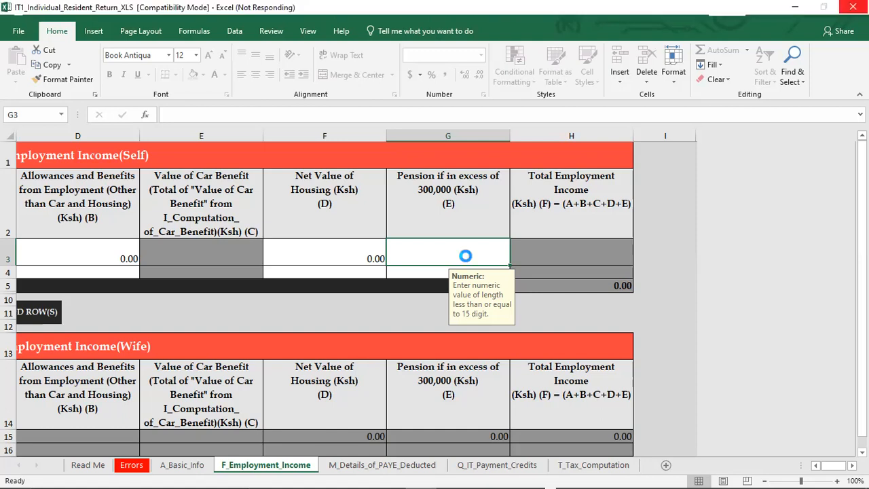
text(0)
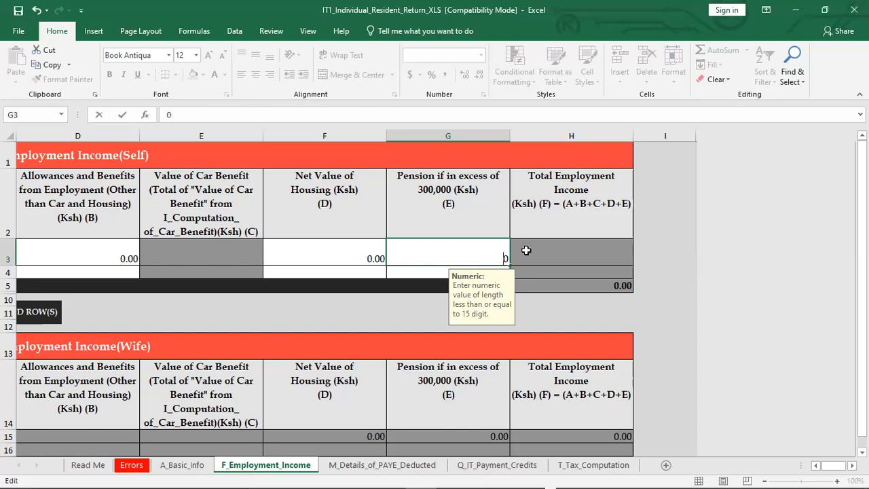
click(527, 251)
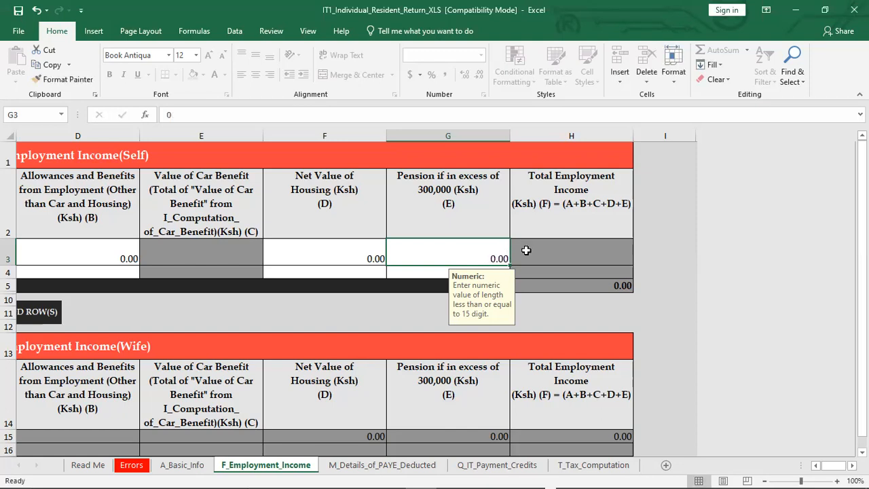